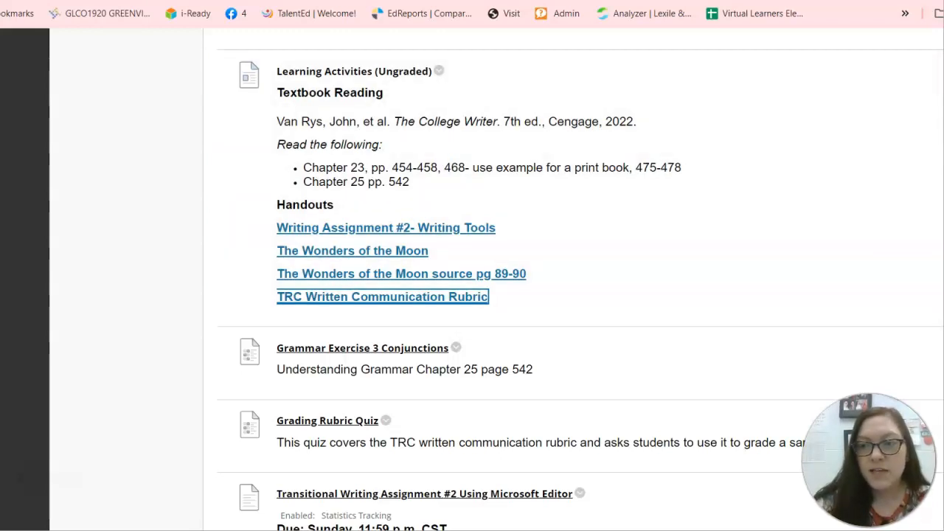
Step: Scroll to Learning Activities and bring up the context menu of the 'Writing Assignment #2- Writing Tools' link
scroll(580, 290, up, 9)
scroll(581, 290, down, 8)
scroll(398, 433, down, 5)
scroll(398, 433, up, 4)
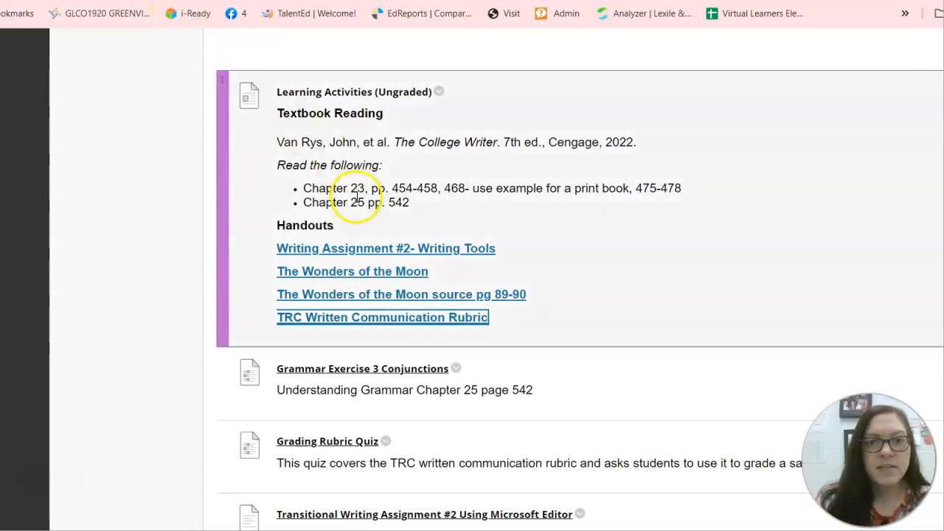
right_click(313, 252)
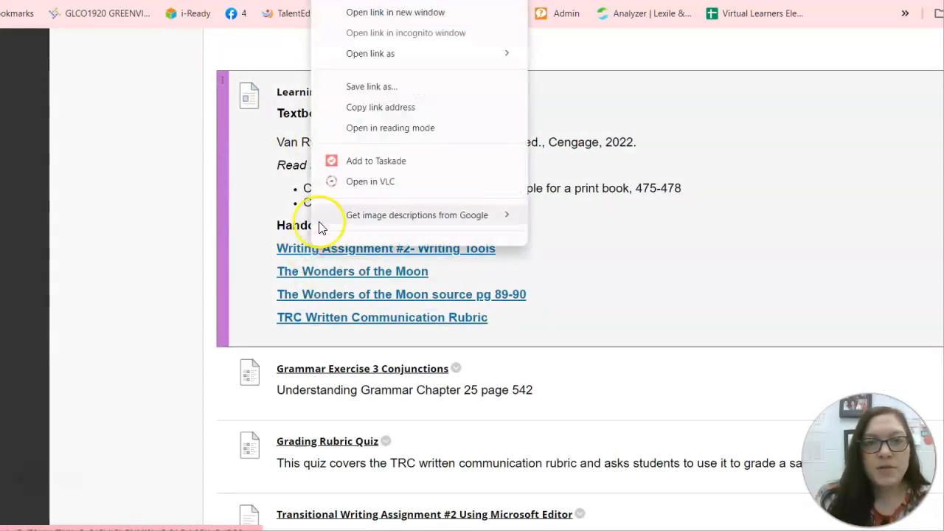
Step: Open the Writing Assignment #2 handout link from the context menu in Word for the web
click(189, 116)
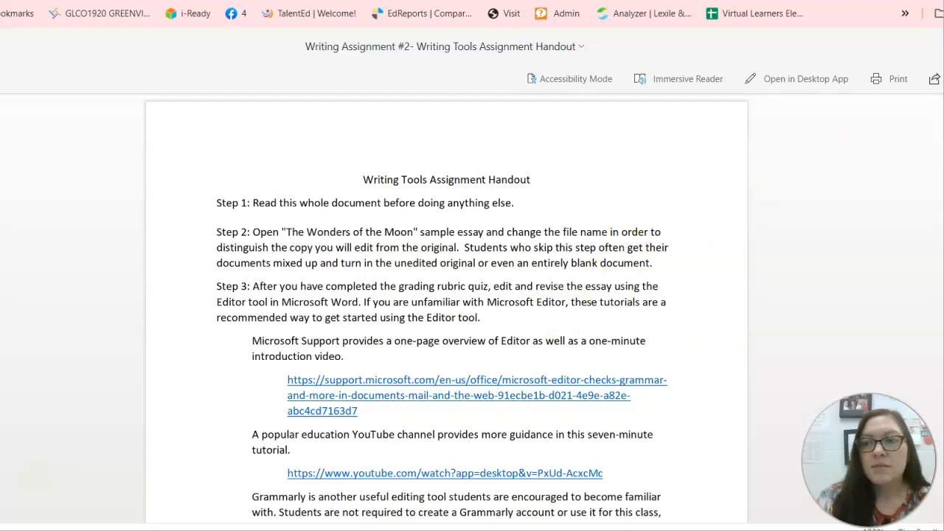
Step: Read through the handout's Steps 1–5, then open the 'Wonders of the Moon' document
scroll(446, 306, down, 3)
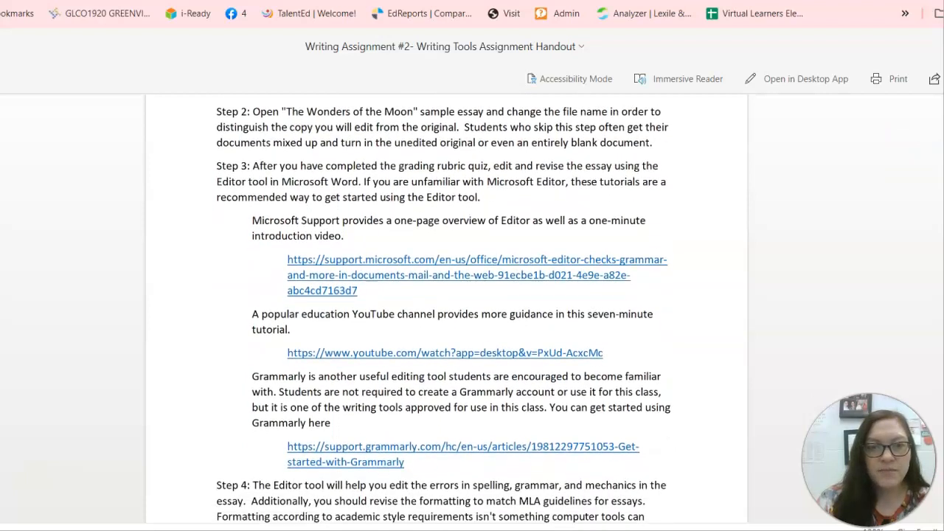
scroll(446, 307, down, 1)
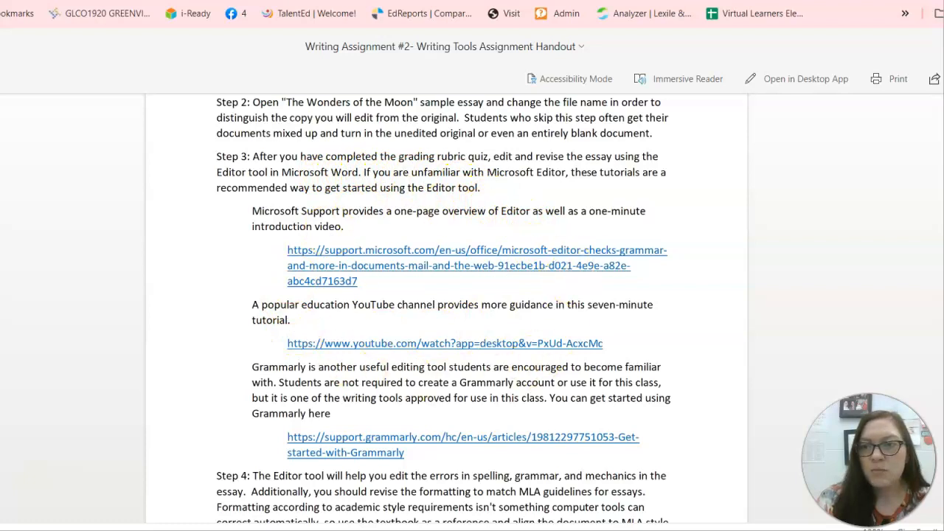
scroll(407, 160, down, 4)
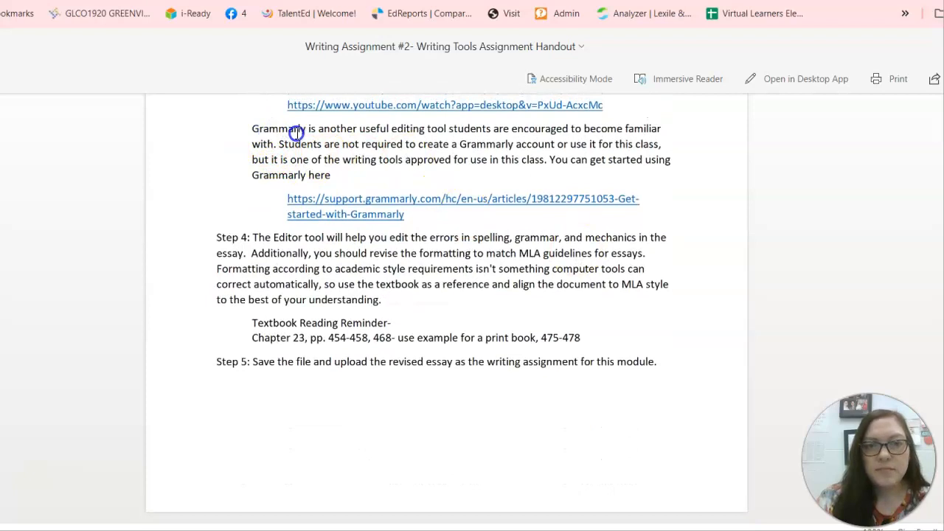
drag(303, 131, 249, 127)
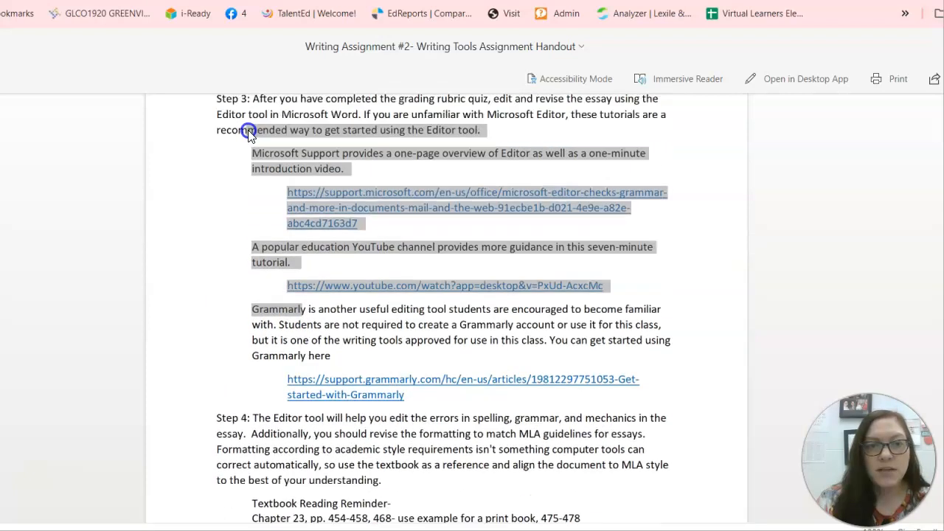
click(259, 327)
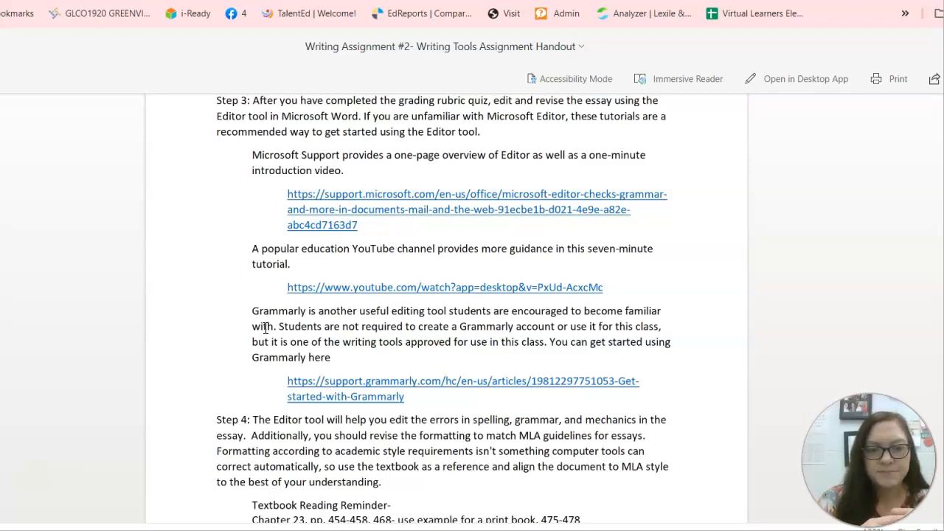
click(255, 427)
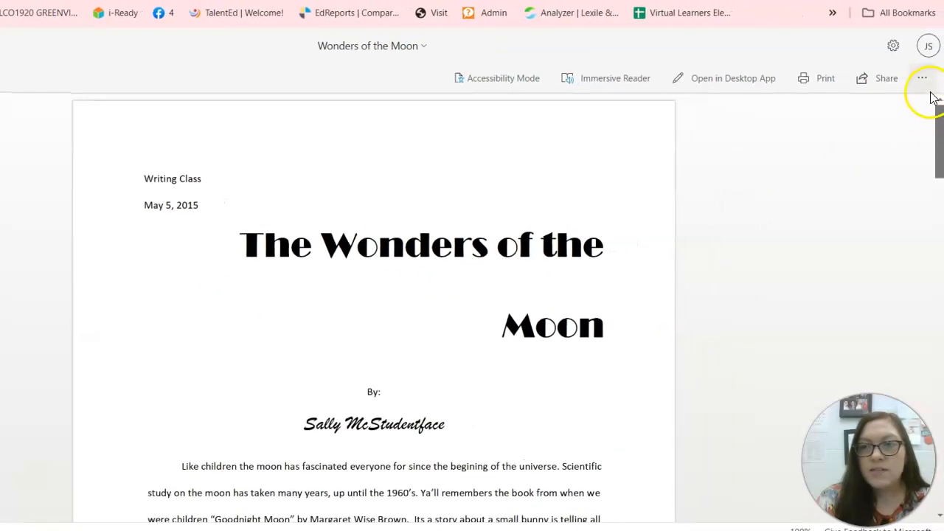
Step: Download the Wonders of the Moon .docx, open it in desktop Word and enable editing
click(922, 80)
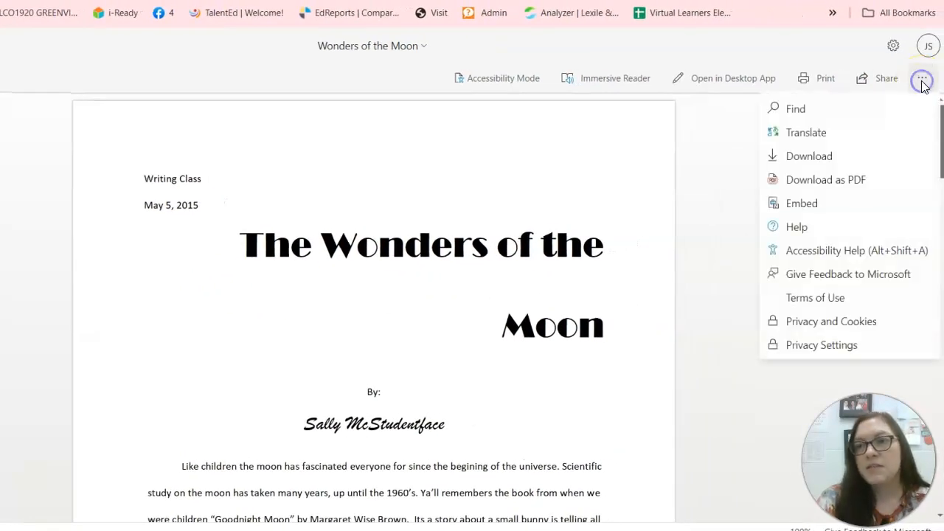
click(806, 156)
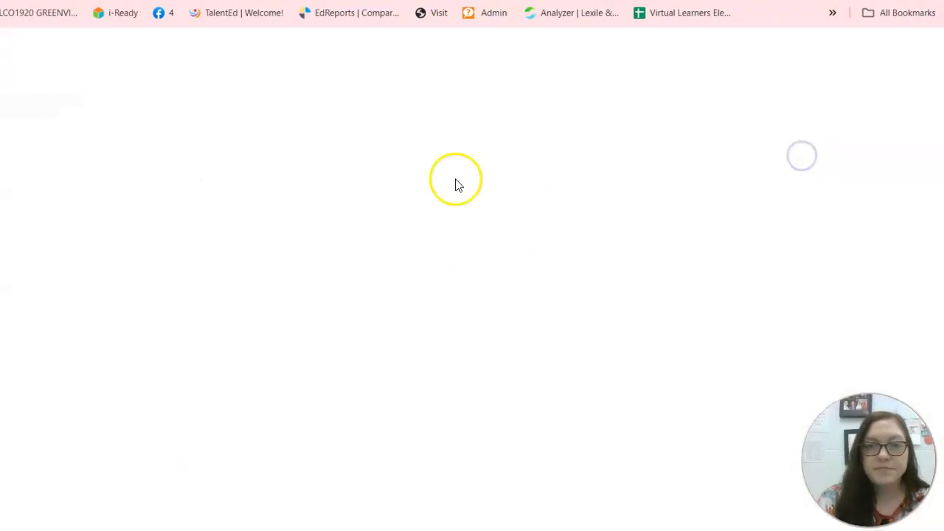
click(740, 32)
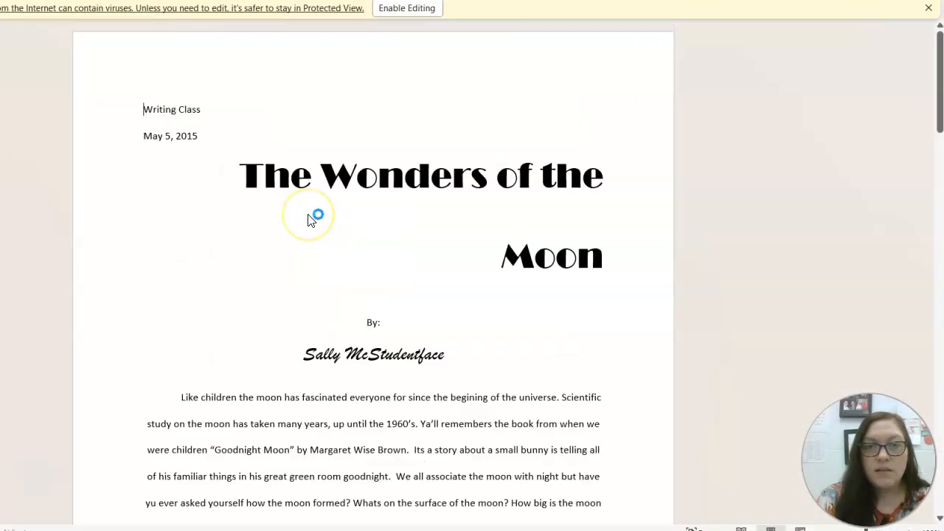
click(426, 9)
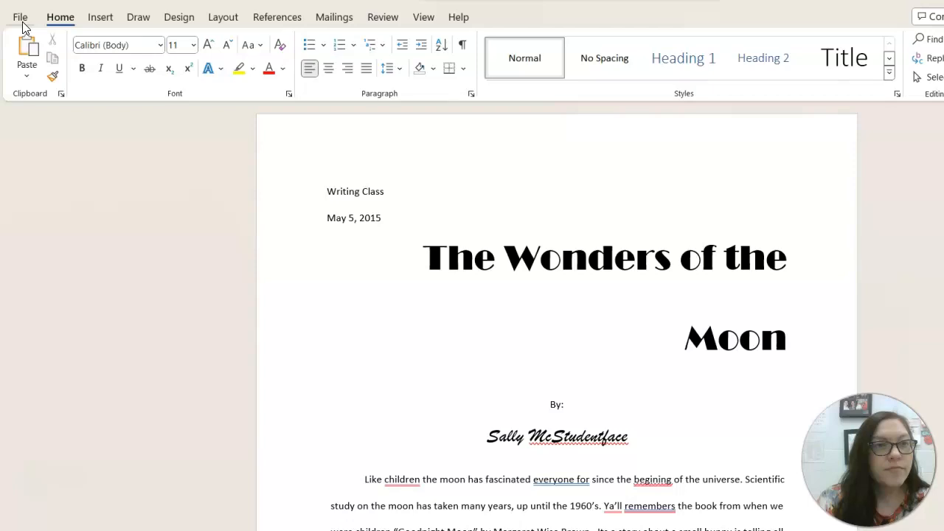
click(19, 17)
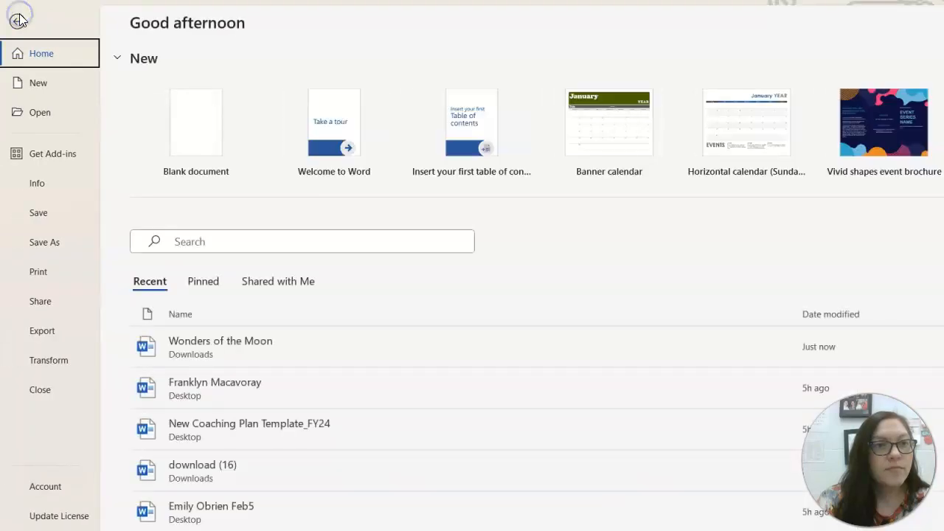
Step: Save a copy to the Desktop with 'edited by' and the student's name appended to the file name
click(45, 243)
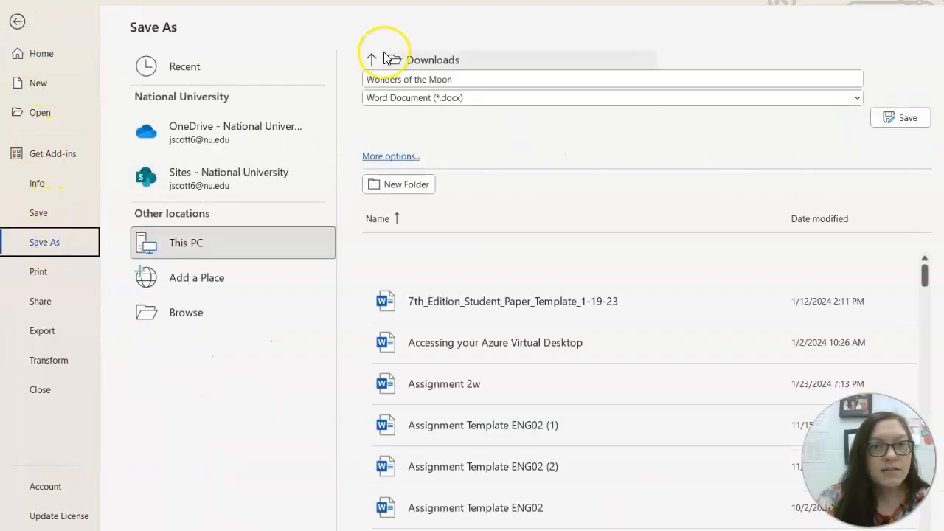
click(469, 78)
click(469, 78)
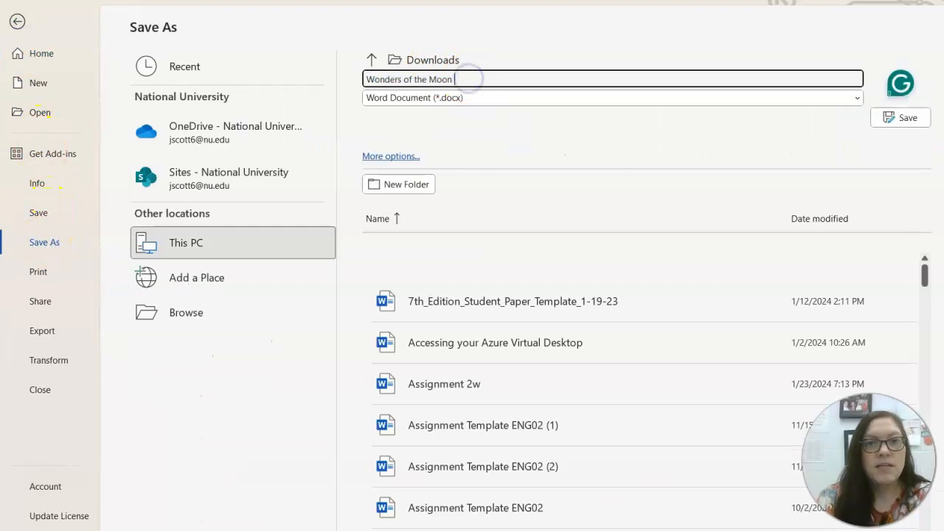
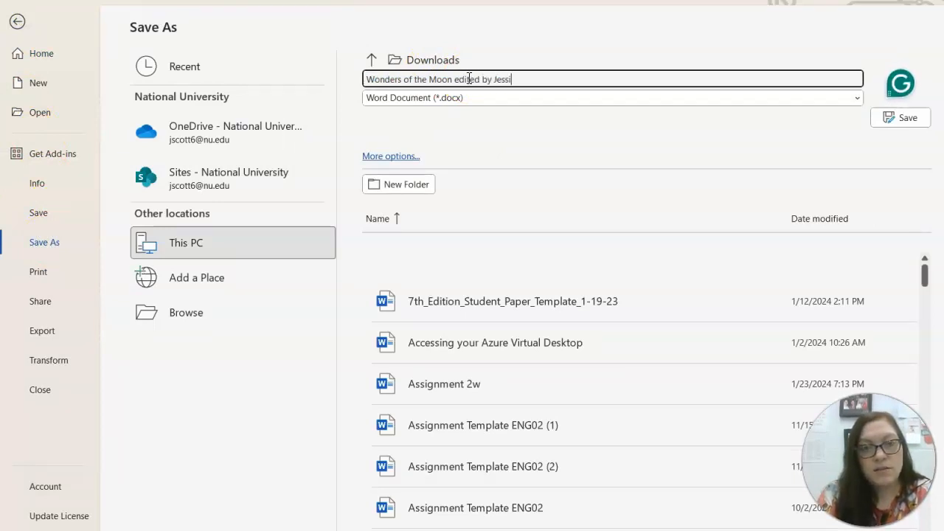
click(371, 60)
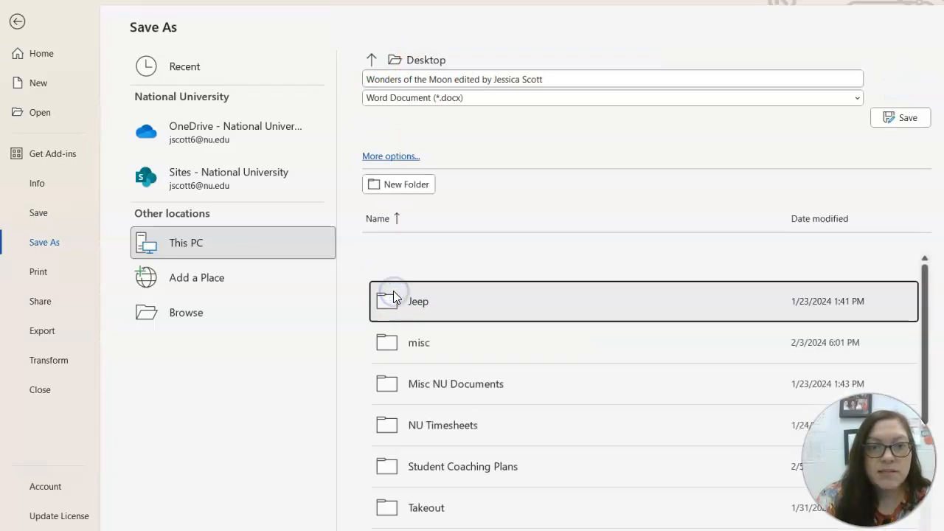
click(890, 117)
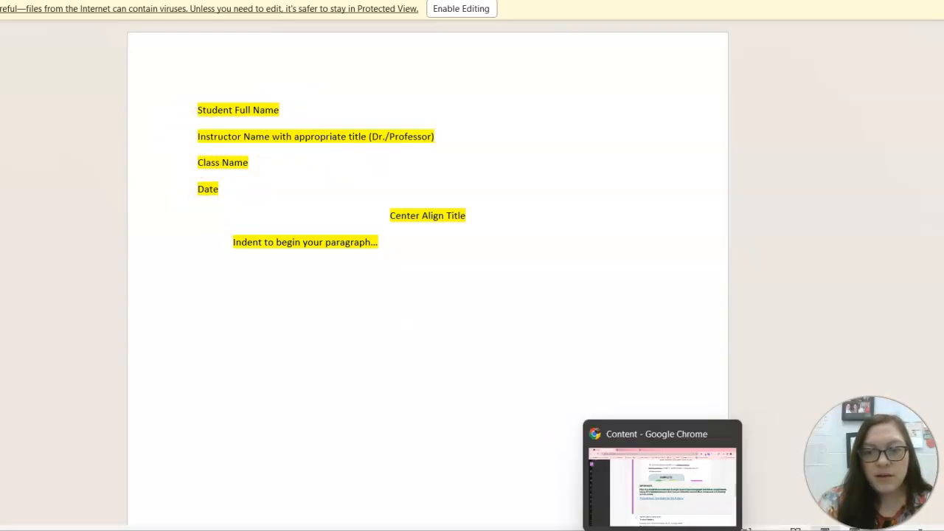
Step: Switch to the online essay in the browser and highlight the Writing Class and date header lines
click(664, 479)
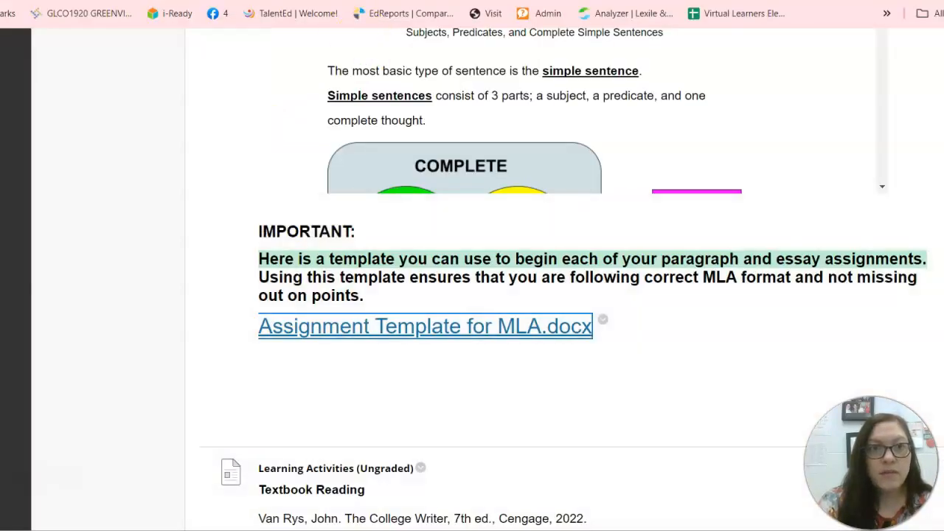
click(361, 1)
click(295, 1)
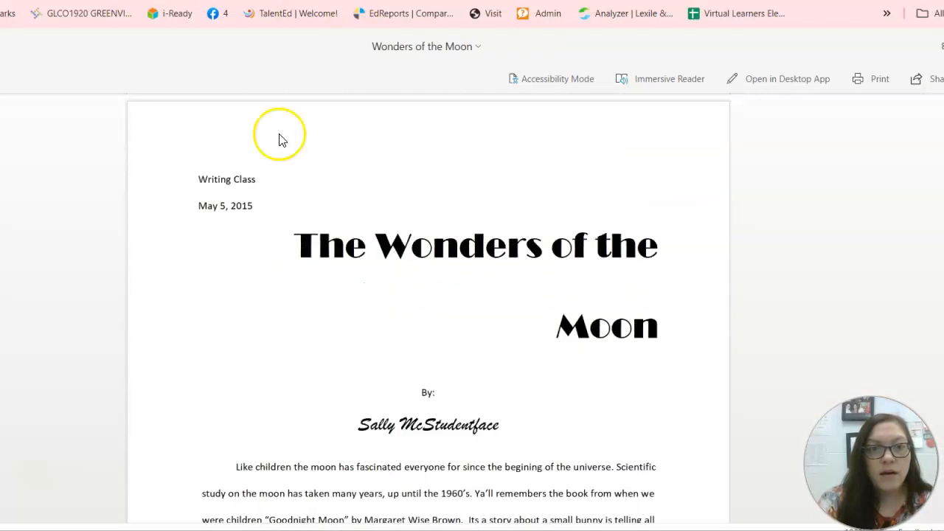
drag(262, 208, 191, 179)
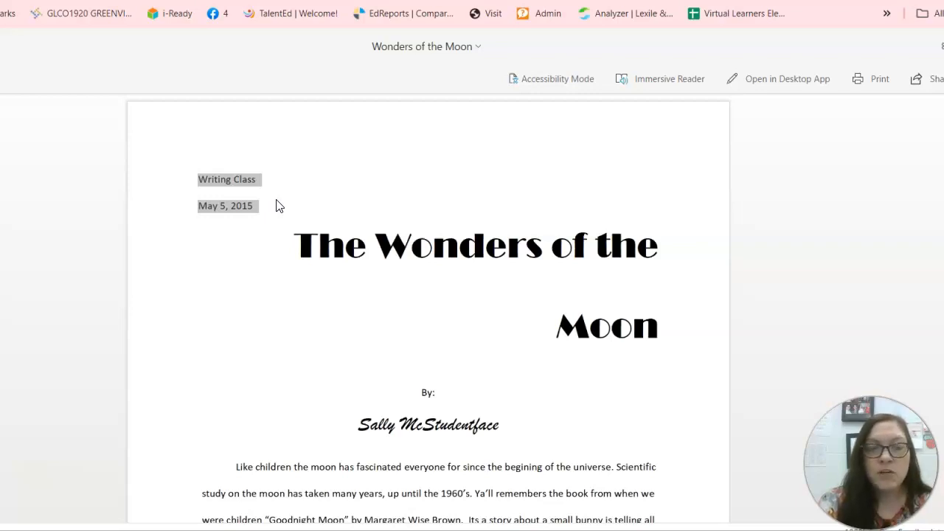
click(341, 247)
Step: Select the title 'The Wonders of the Moon' in the online essay to review it
drag(289, 251, 427, 274)
drag(644, 327, 312, 247)
drag(554, 327, 660, 333)
drag(531, 304, 280, 243)
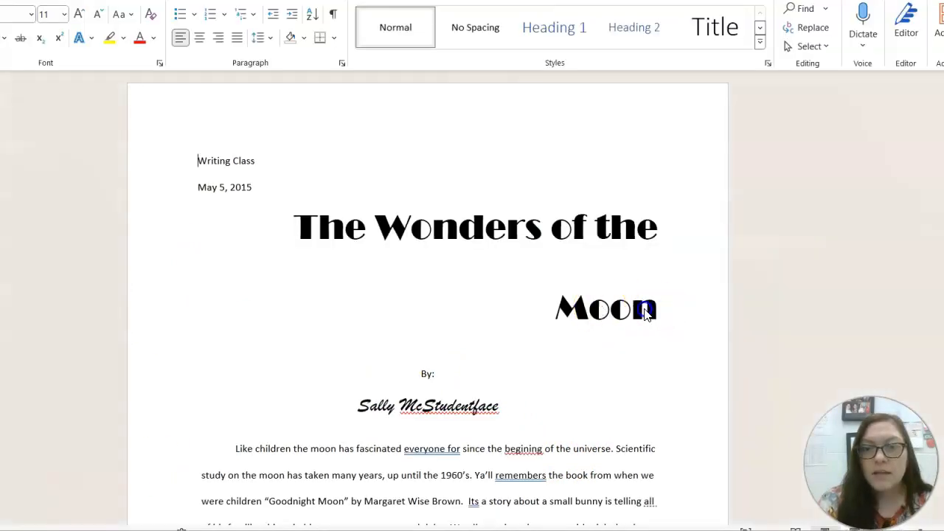
Step: Center the title 'The Wonders of the Moon' and set it to Times New Roman, size 12
drag(292, 241, 666, 344)
click(289, 232)
key(ctrl+l)
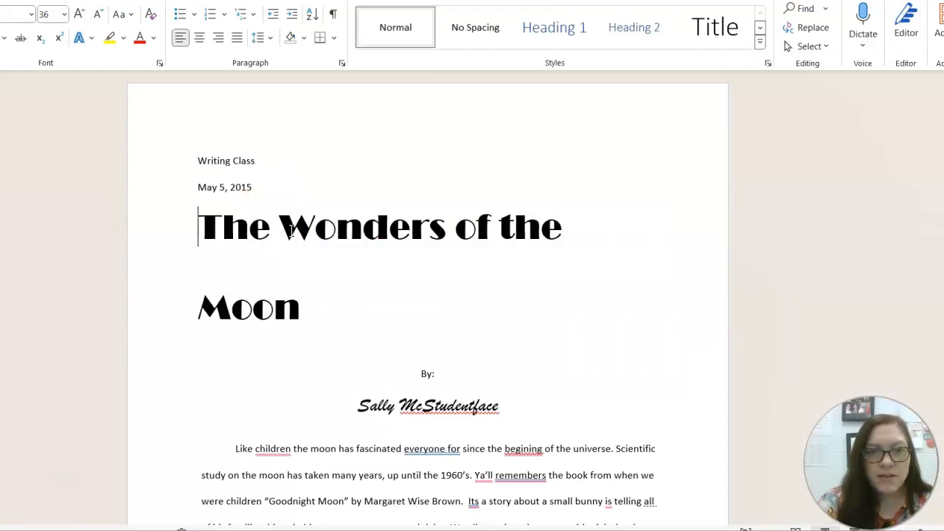
click(297, 305)
drag(297, 304, 205, 237)
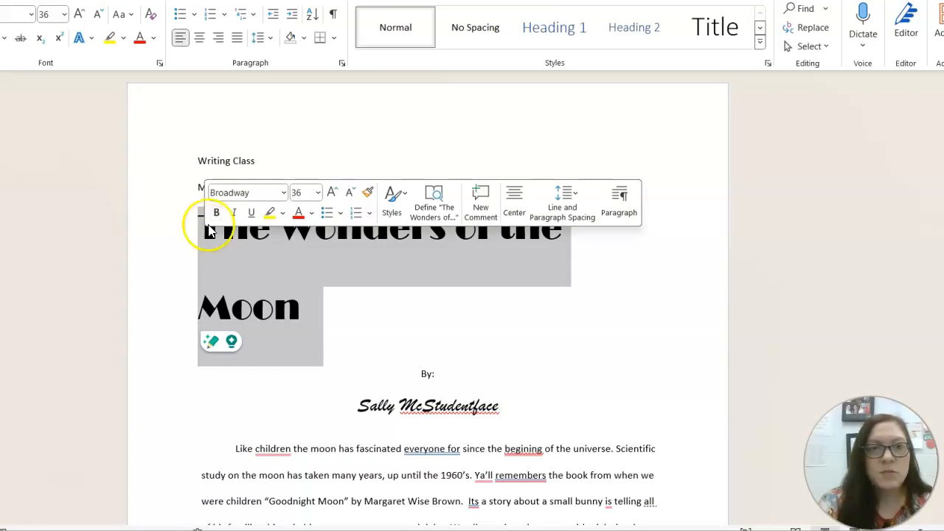
click(200, 38)
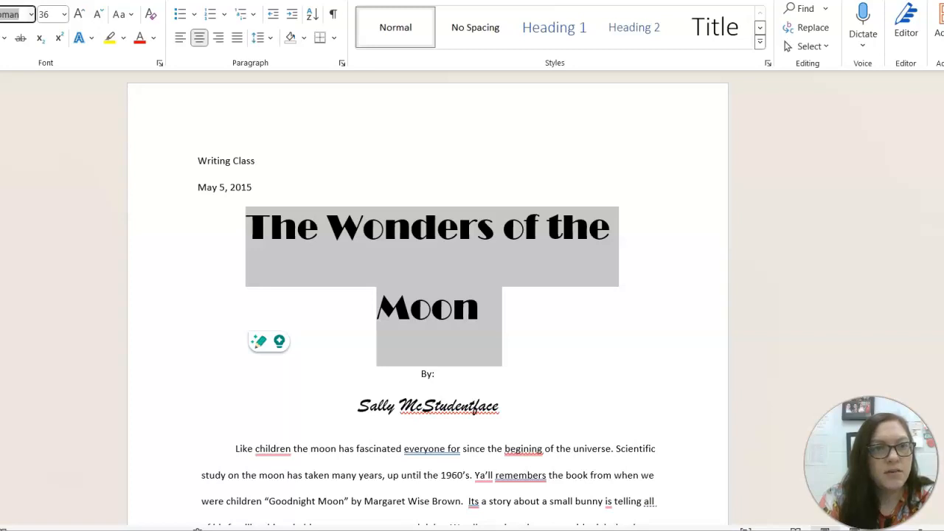
key(Tab)
text(12)
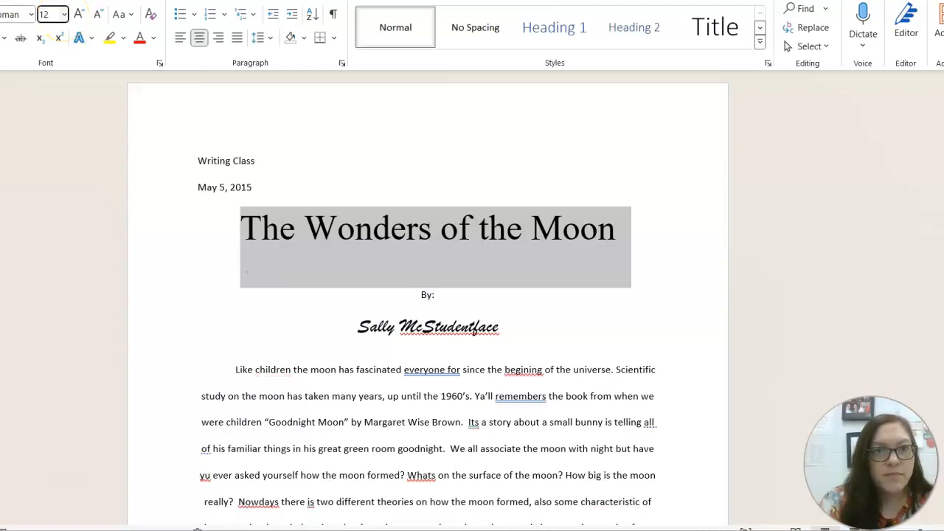
Step: Apply the 12-point size to the title and delete the 'By:' and author name lines
click(301, 236)
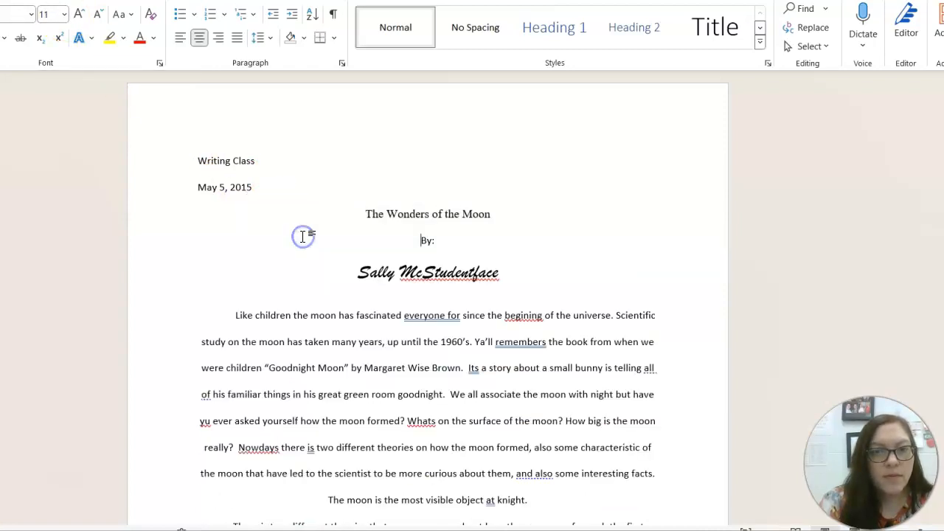
drag(438, 241, 391, 238)
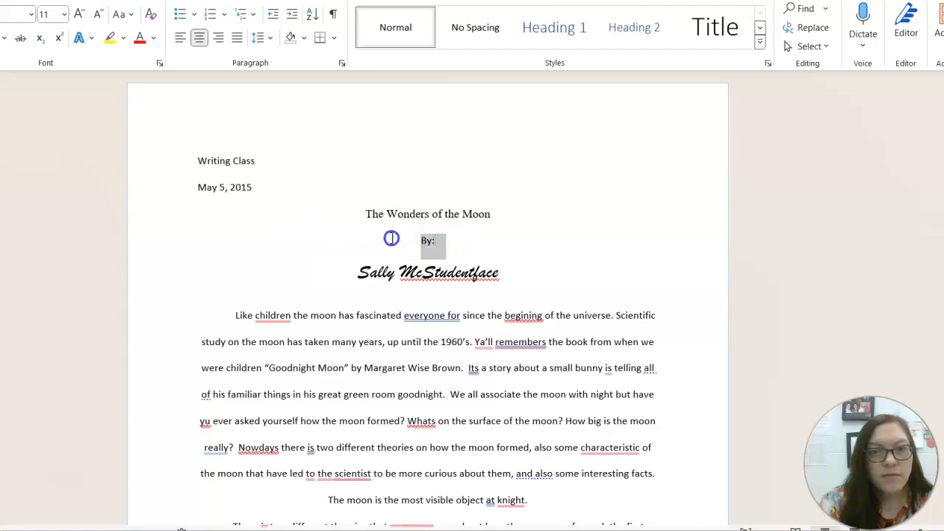
key(BackSpace)
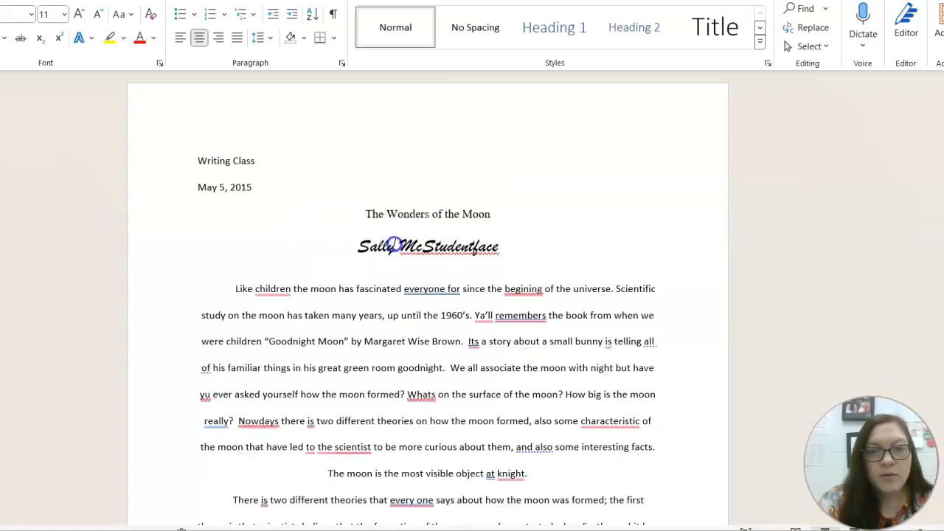
click(397, 245)
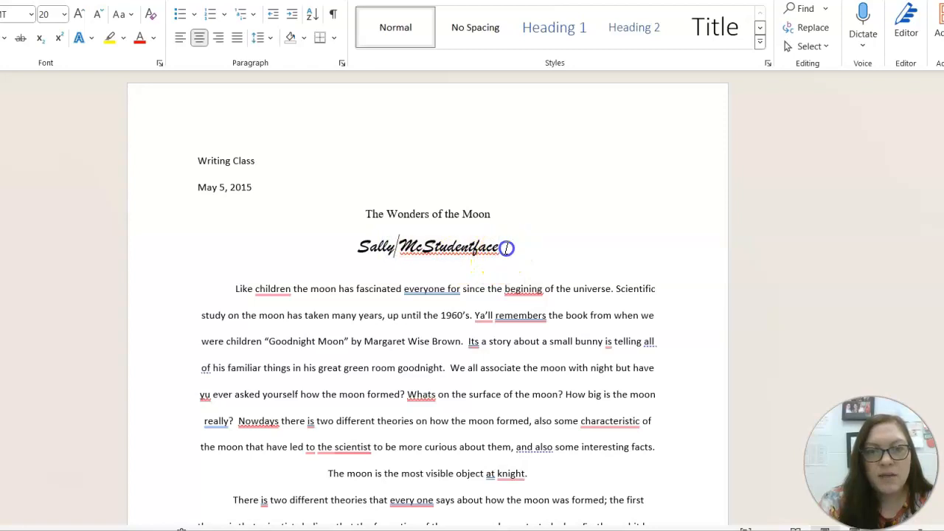
drag(506, 248, 349, 241)
key(BackSpace)
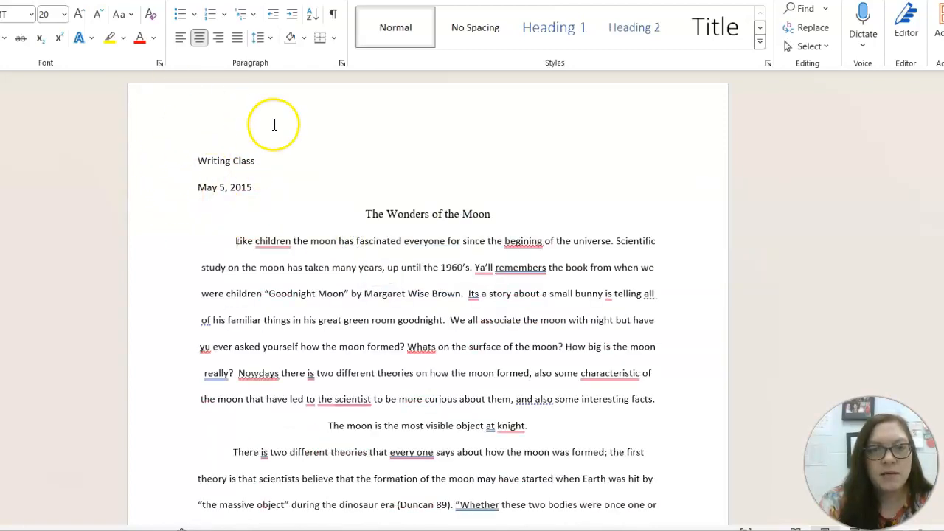
Step: Left-align the body and give the first and 'The colors' paragraphs first-line indents
click(234, 243)
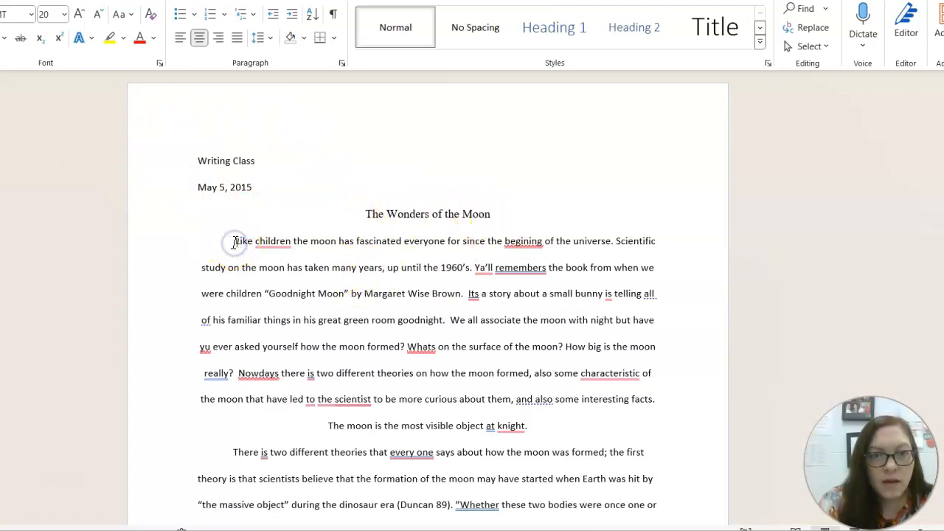
key(ctrl+l)
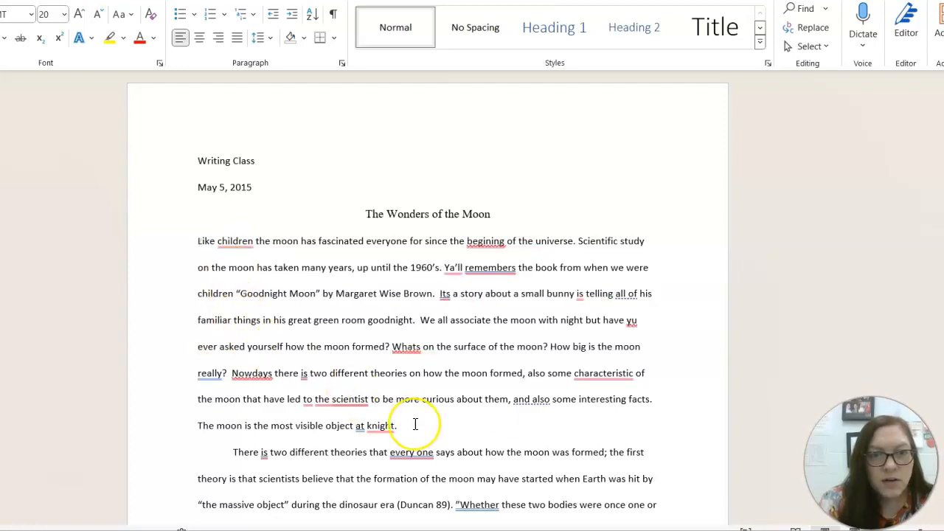
key(Tab)
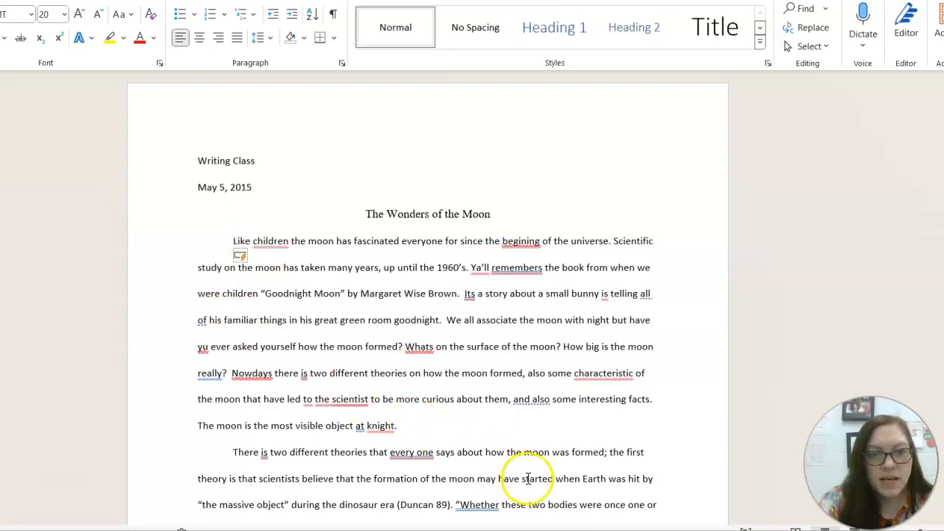
click(473, 419)
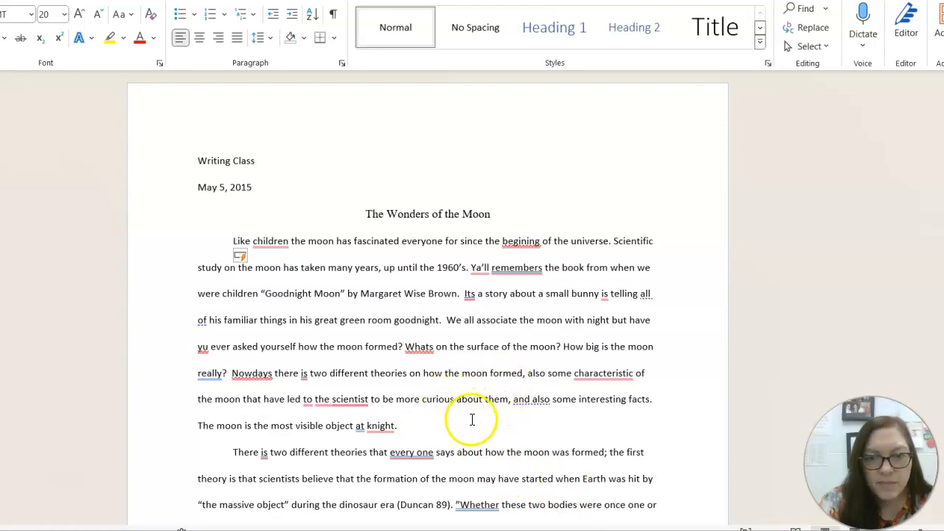
scroll(472, 419, down, 5)
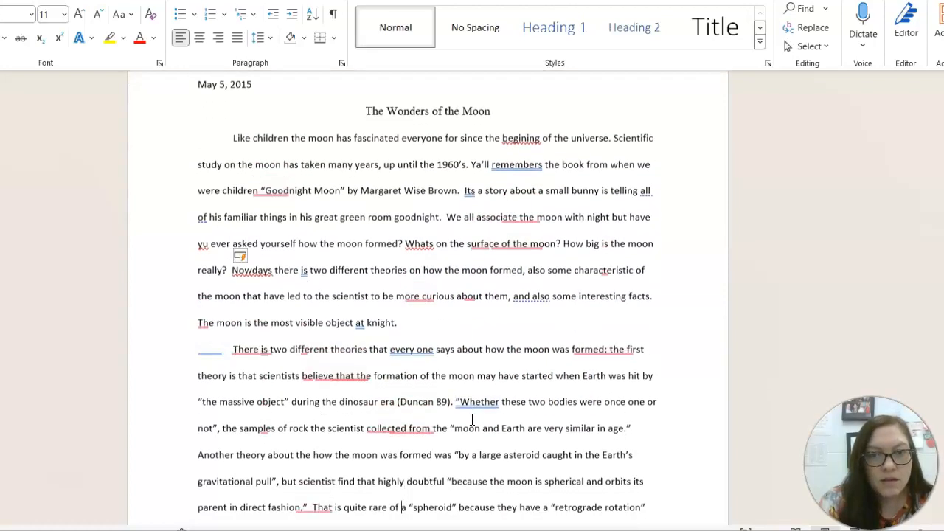
scroll(472, 419, down, 4)
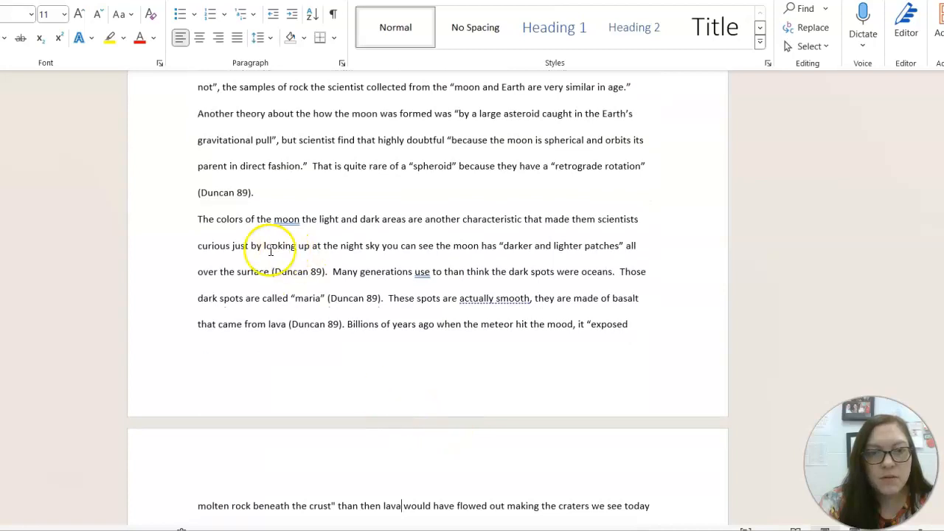
click(199, 219)
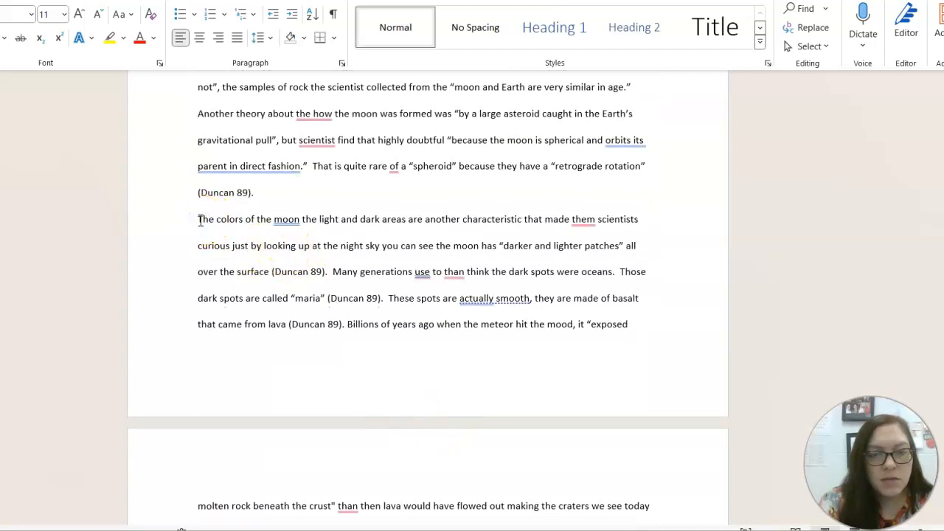
key(Tab)
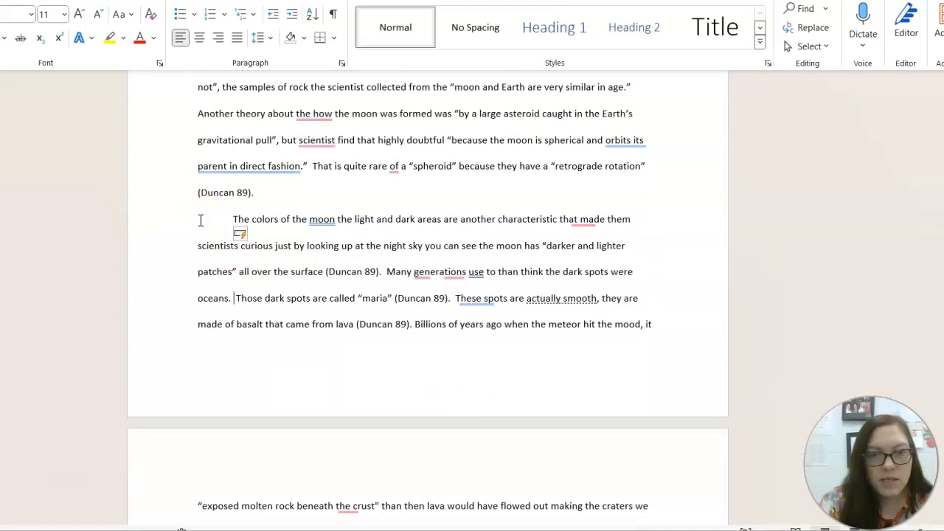
Step: Add blank lines after the essay's last line and return to the top
key(ctrl+End)
key(Return)
key(Return)
key(Return)
key(Return)
key(Return)
key(Return)
key(ctrl+Home)
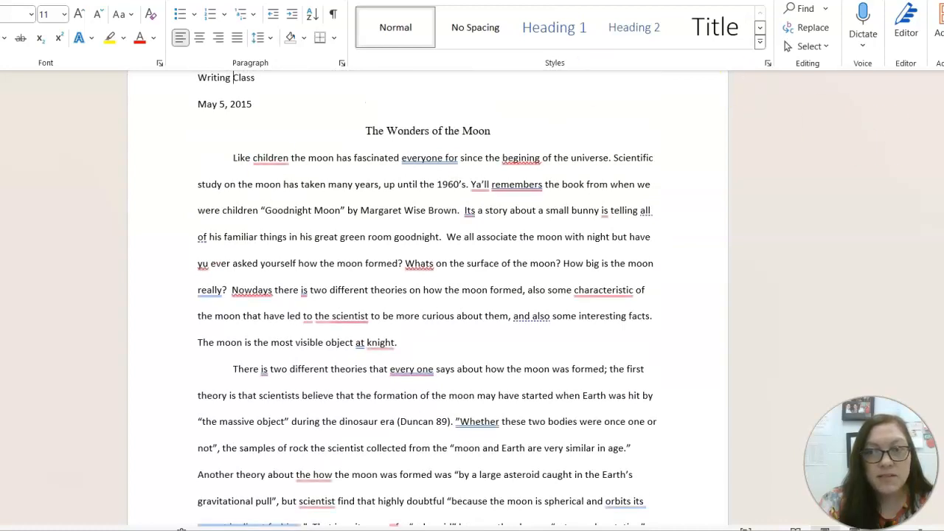
Step: Add the student's name on its own line above Writing Class
scroll(428, 295, up, 2)
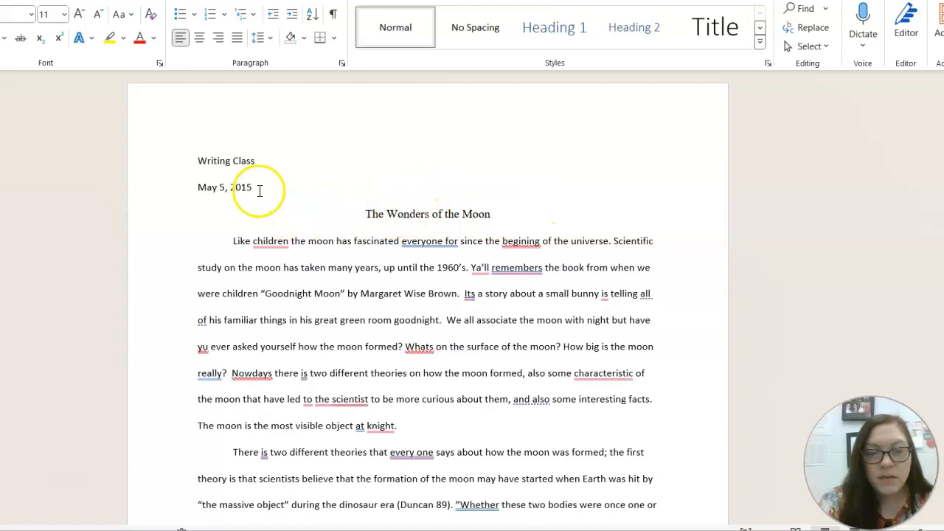
drag(261, 190, 196, 160)
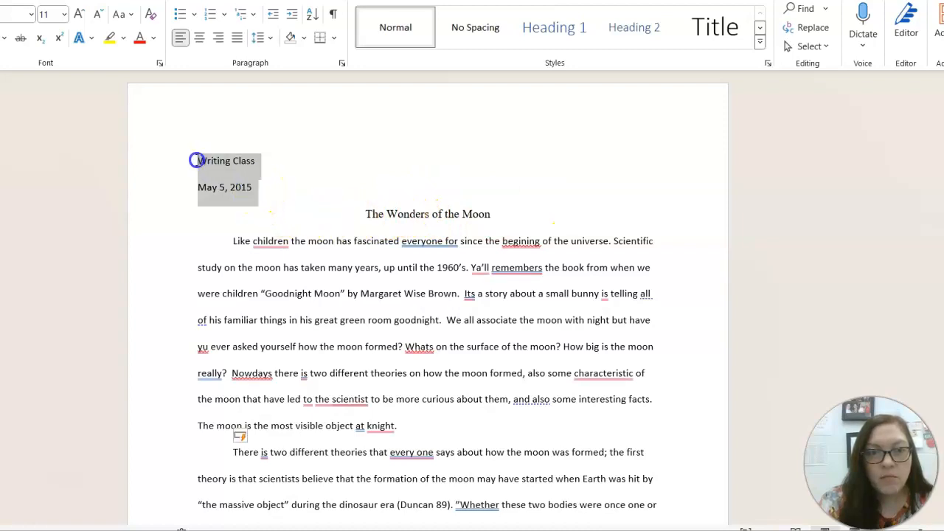
click(195, 160)
text(Student M)
text(cStudentf)
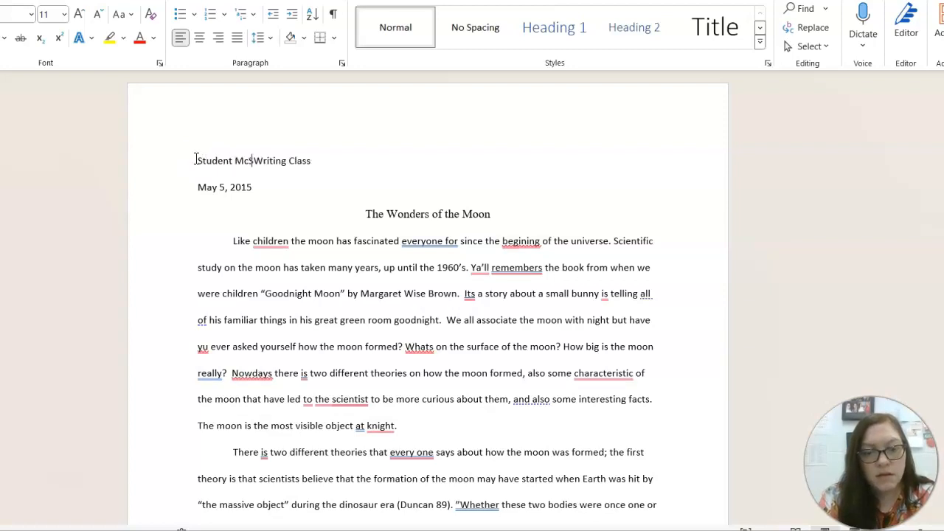
text(ace)
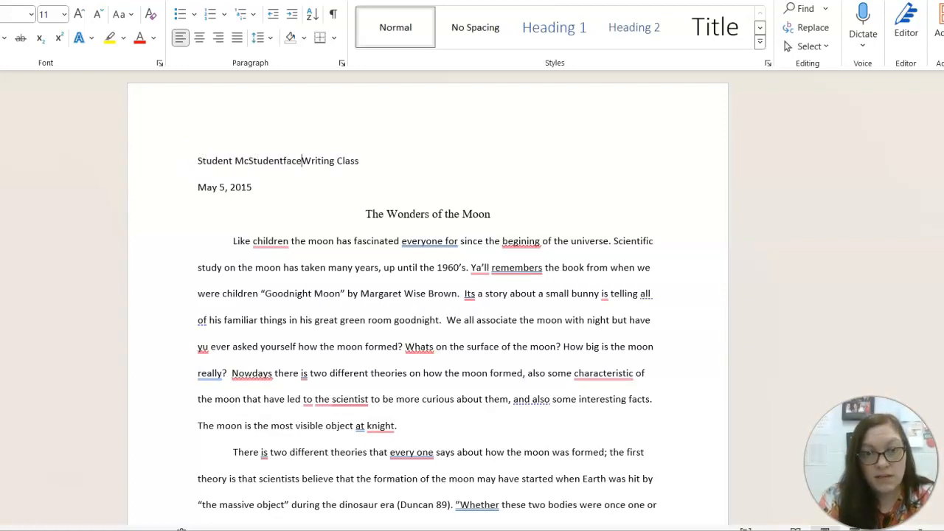
key(Return)
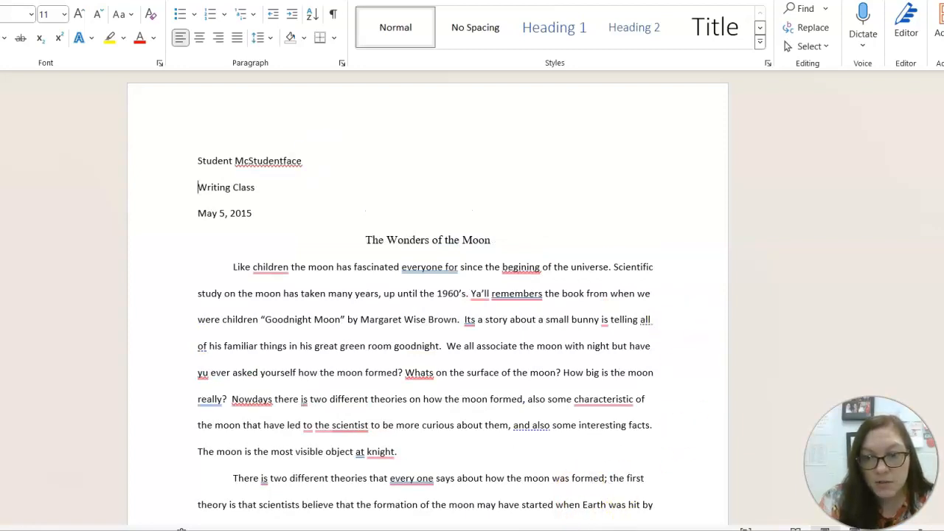
Step: Add the instructor's name with title on its own line above Writing Class
mouse_move(694, 529)
mouse_move(874, 487)
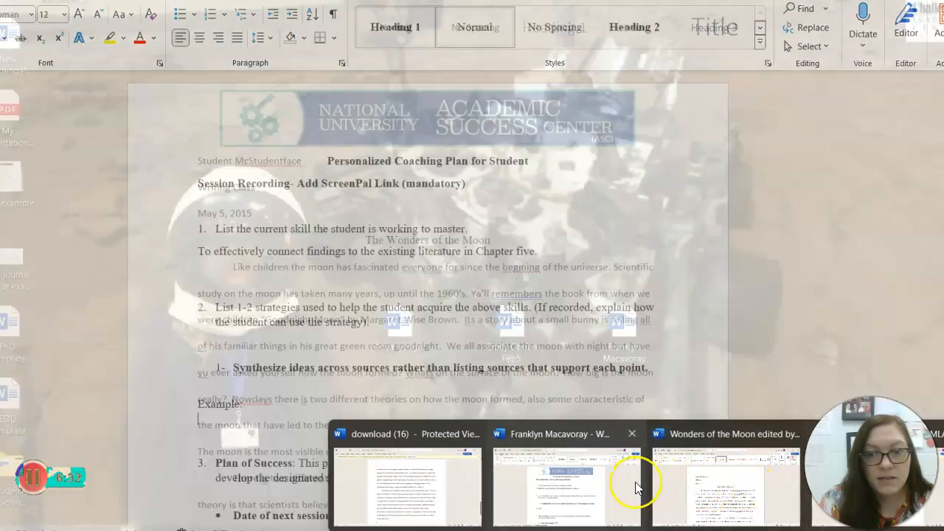
mouse_move(424, 459)
click(727, 483)
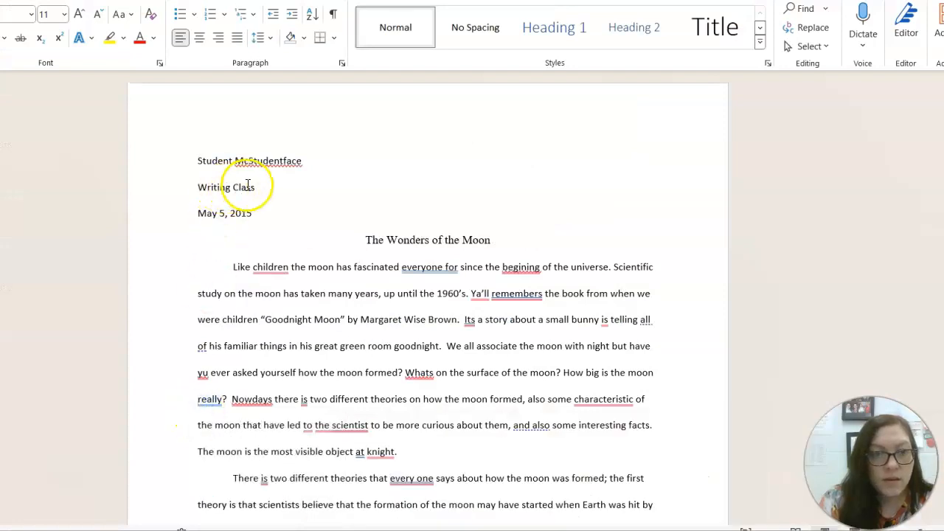
click(194, 189)
text(Dr. Scott)
key(Return)
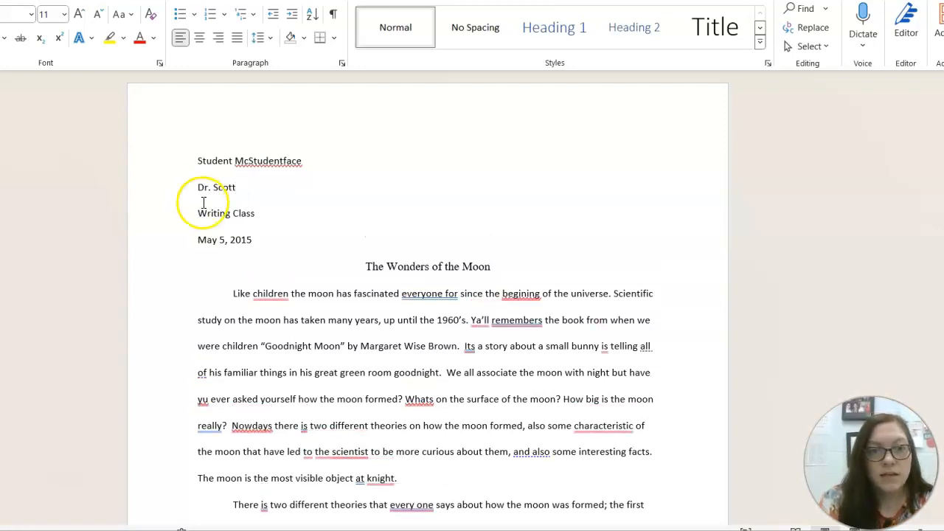
click(410, 266)
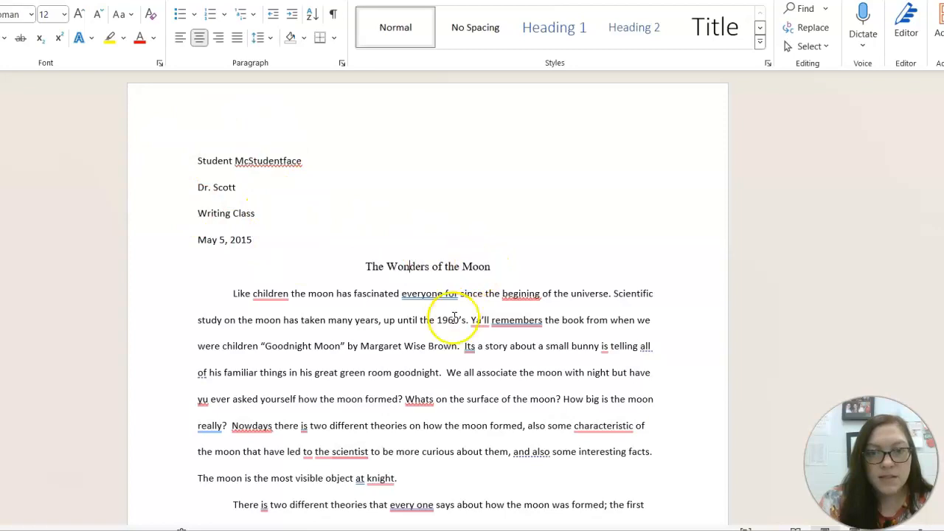
Step: Accept Grammarly's fixes: 'begining' to 'beginning' and 'remembers' to 'remember'
click(362, 348)
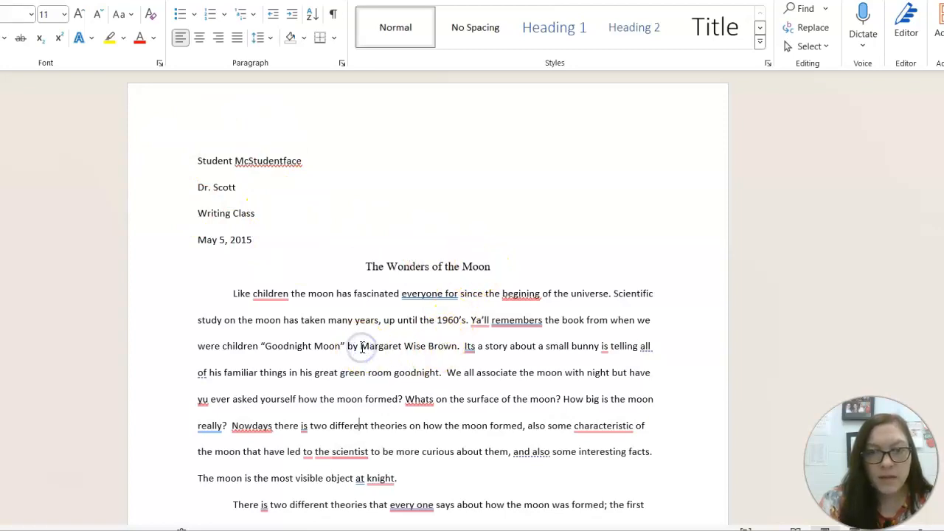
scroll(362, 348, down, 2)
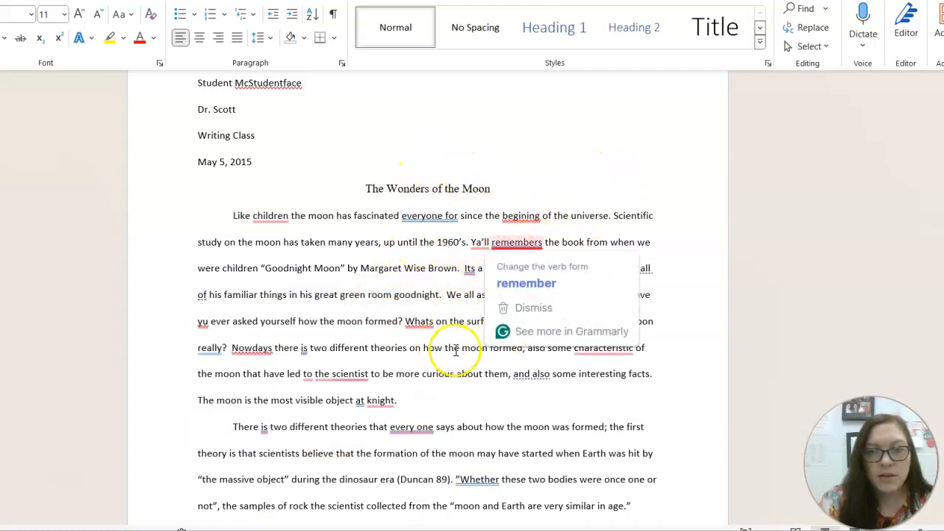
mouse_move(526, 214)
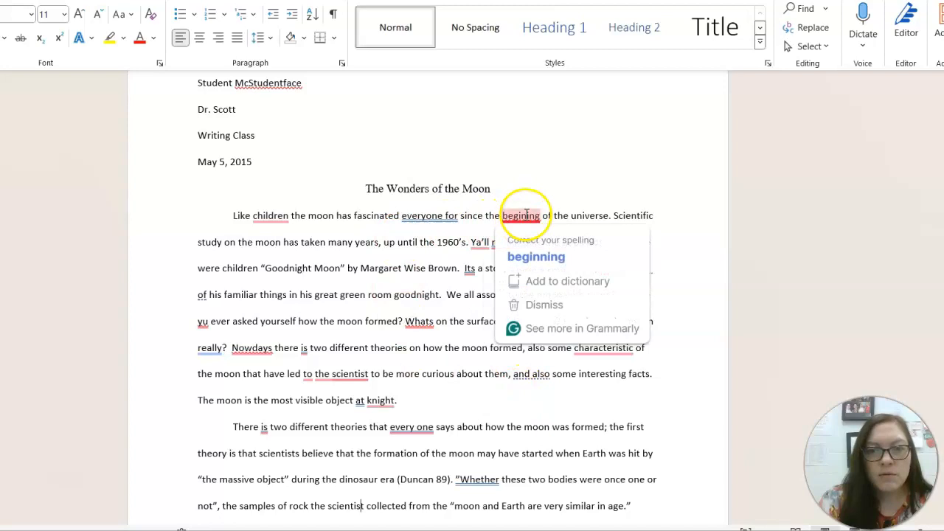
click(529, 257)
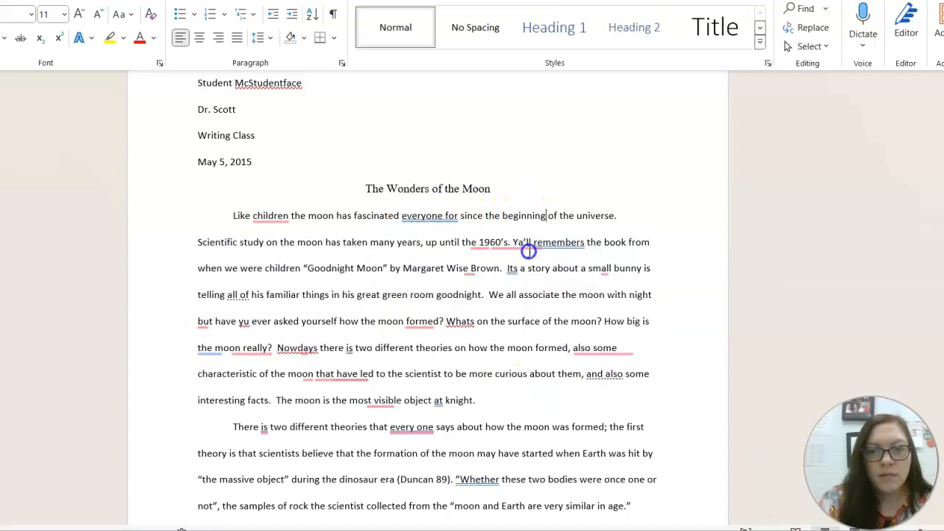
mouse_move(560, 244)
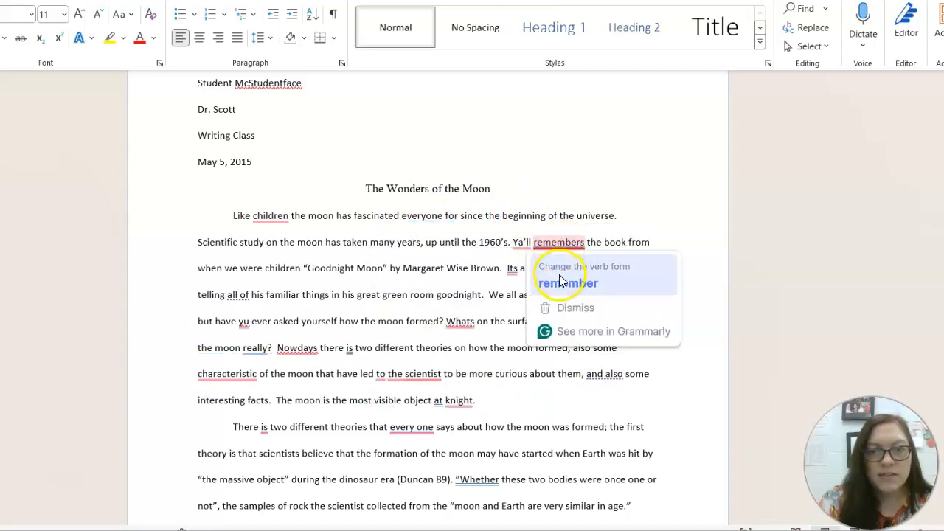
click(565, 283)
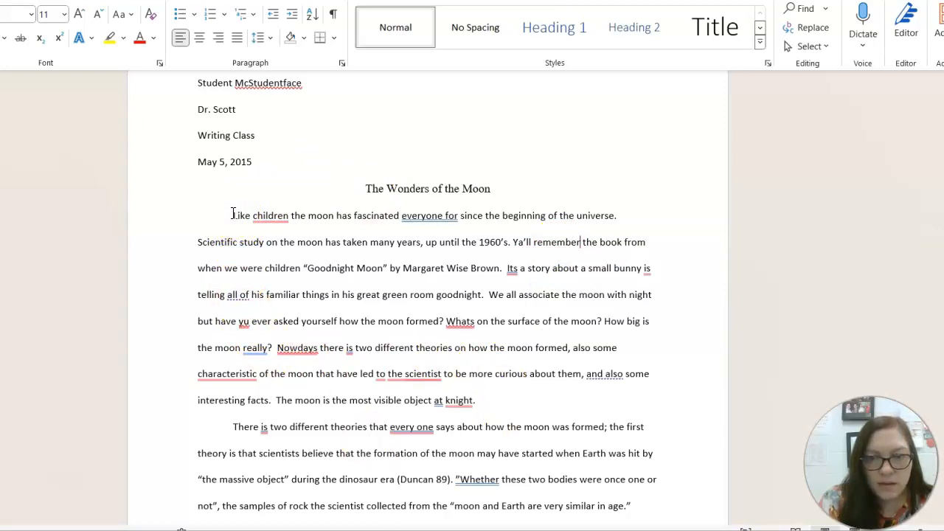
Step: Copy the essay body text from Word and launch Chrome
drag(232, 214, 538, 347)
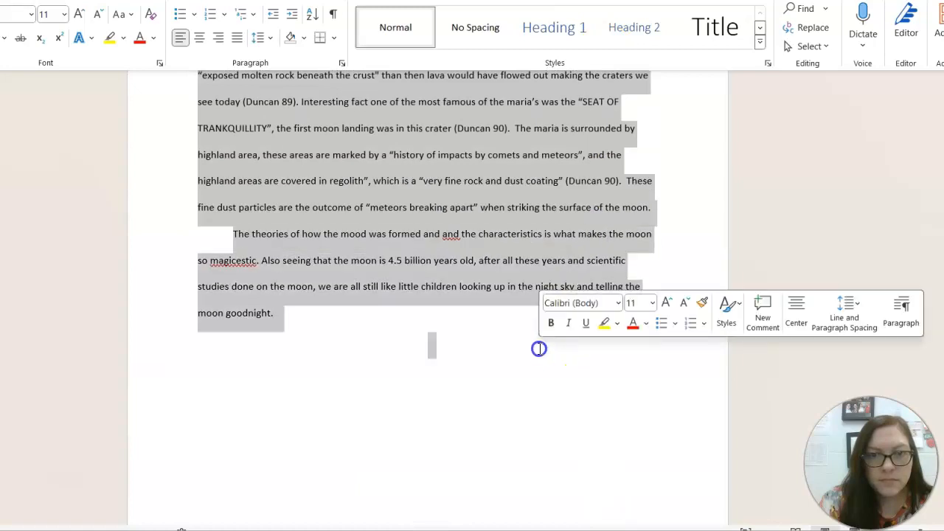
right_click(434, 234)
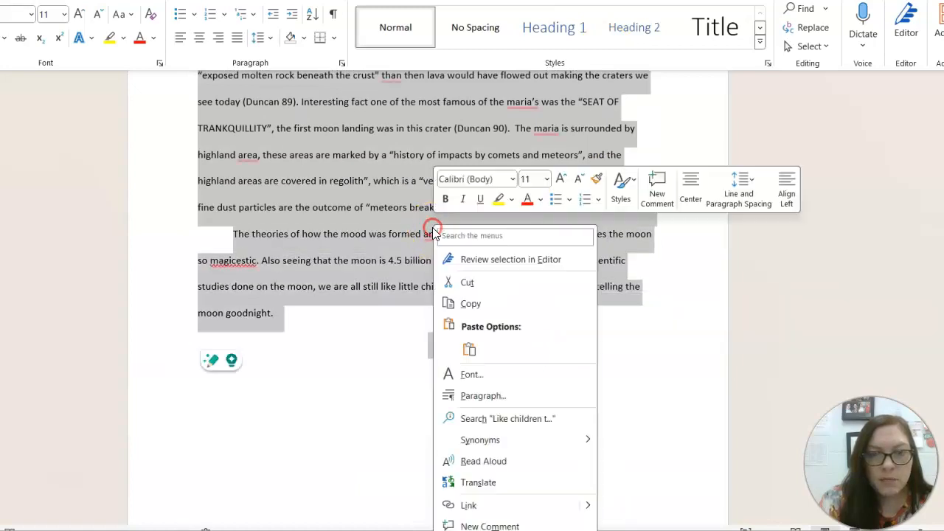
click(471, 309)
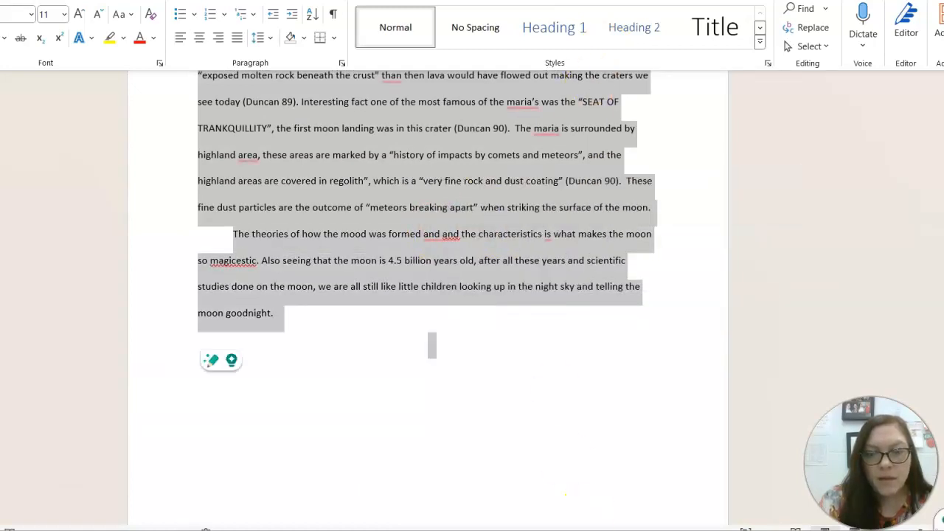
click(588, 530)
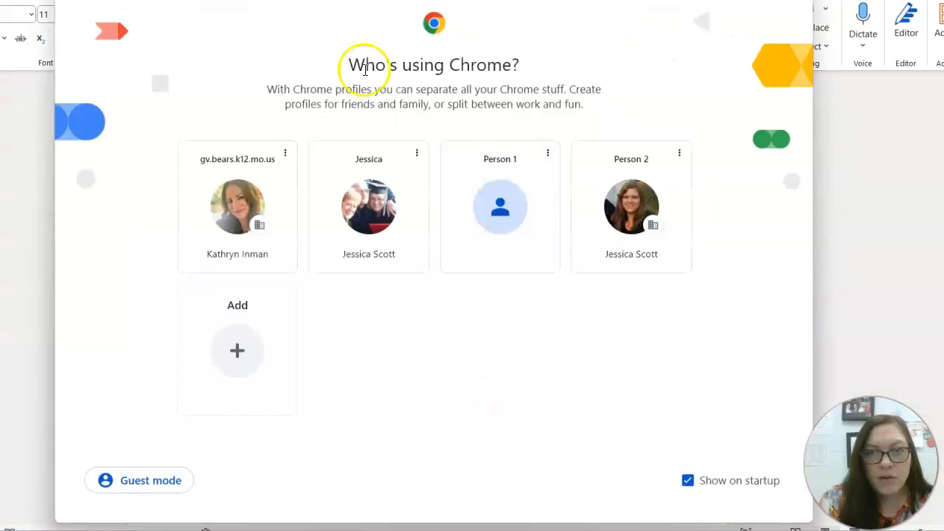
Step: Open Chrome as Person 2, create a new Grammarly document and paste the essay into it
click(625, 208)
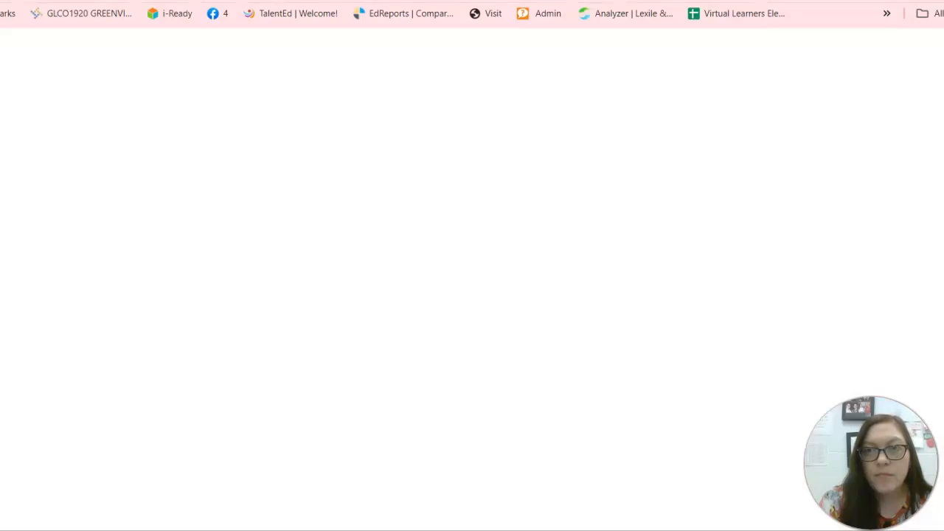
click(720, 1)
click(560, 425)
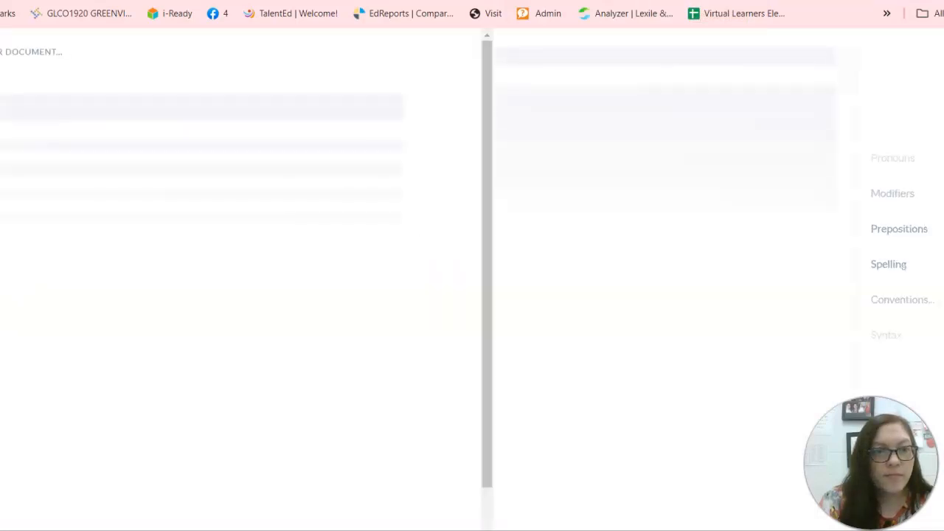
click(56, 155)
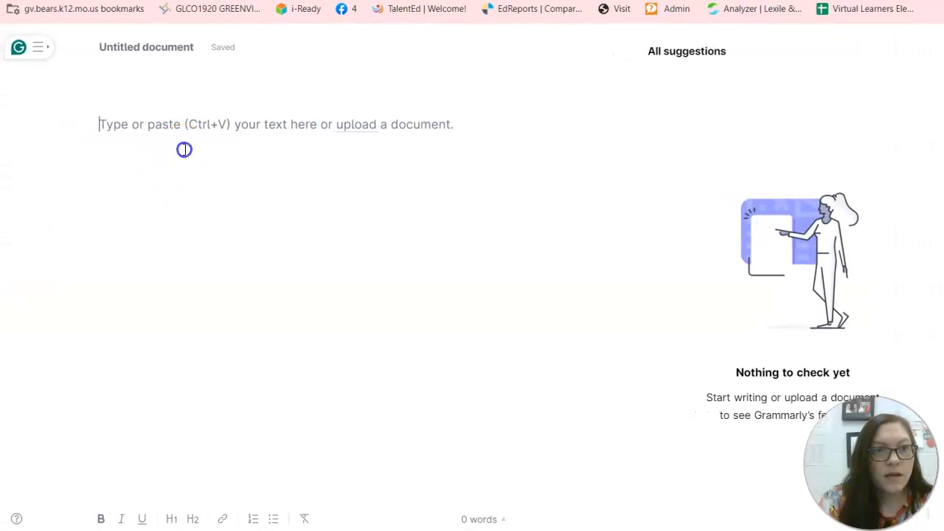
key(ctrl+v)
Step: Set Grammarly's writing goals to Academic, Essay and MLA citation format
click(452, 186)
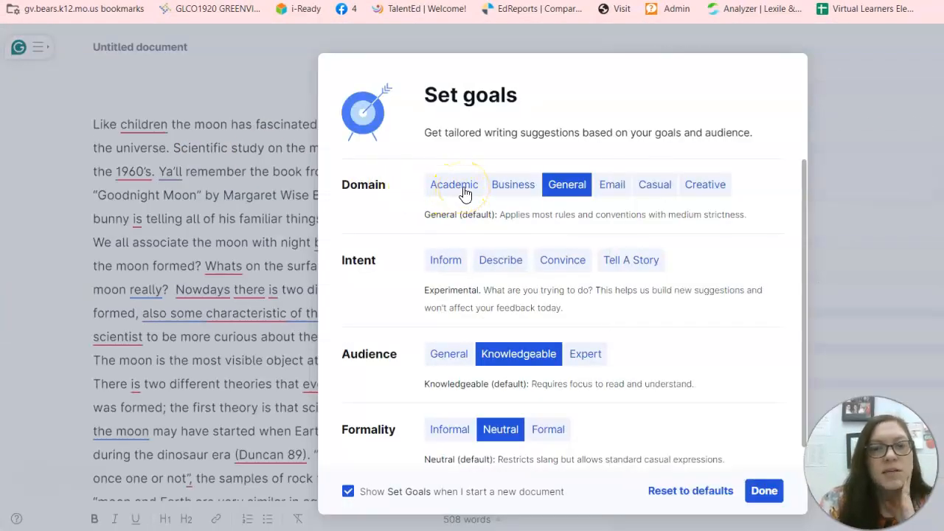
click(464, 192)
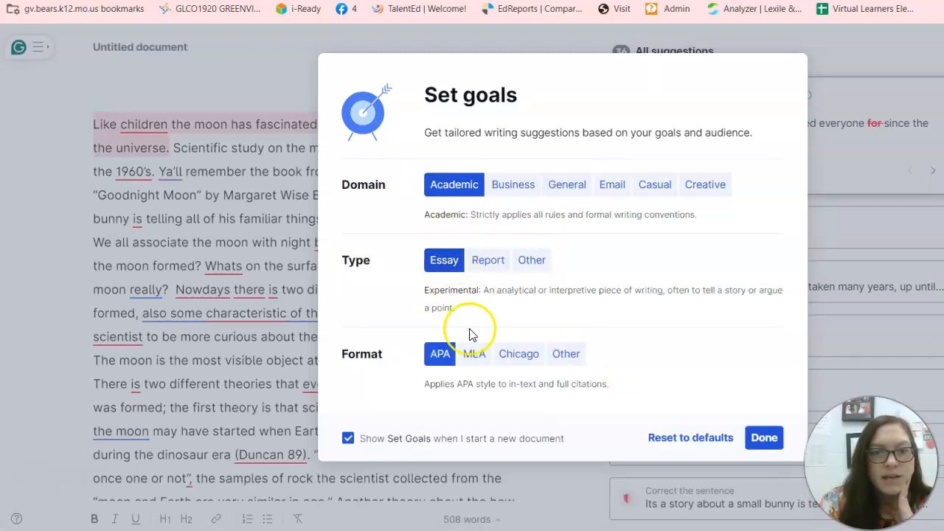
click(476, 362)
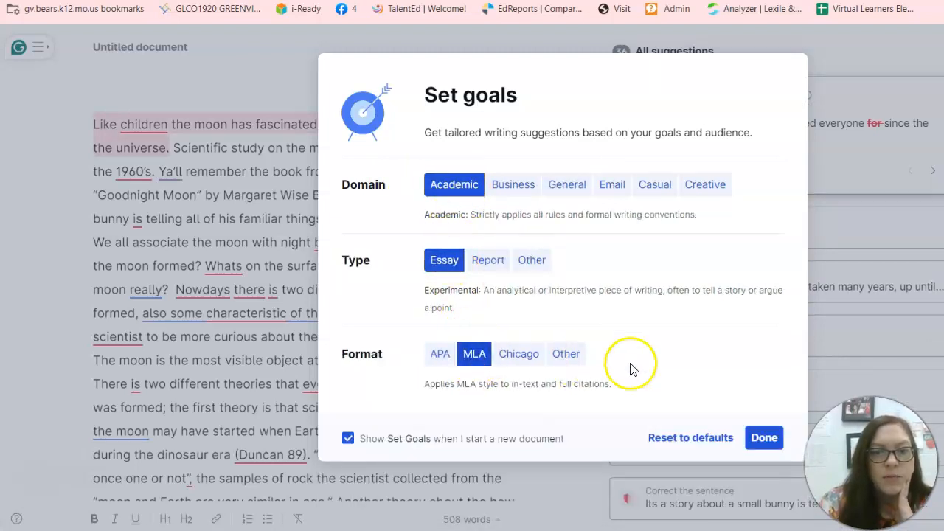
click(762, 440)
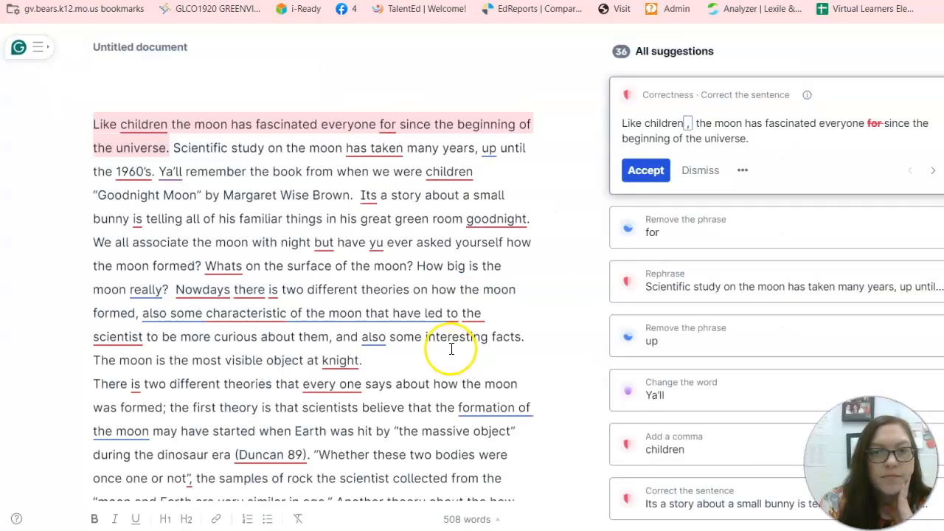
Step: Place the caret in the essay's first paragraph to begin reviewing suggestions
click(524, 358)
click(454, 244)
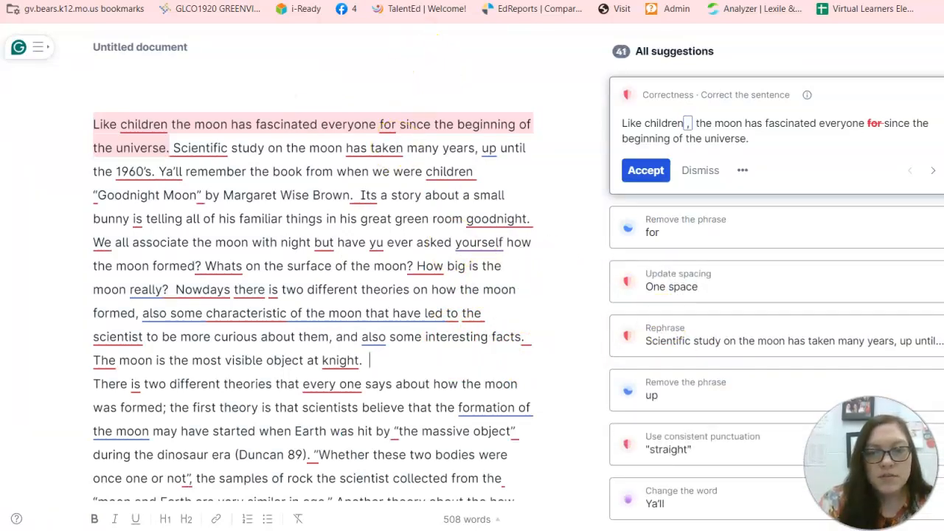
mouse_move(824, 530)
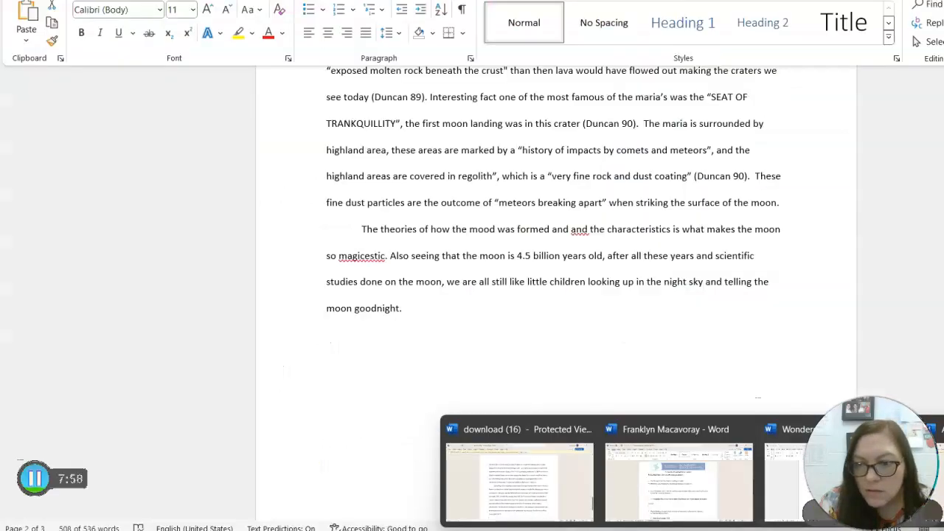
Step: Select the book citation on Word's Works Cited page and return to Grammarly
click(720, 429)
click(663, 362)
key(Down)
key(Down)
key(Down)
key(Down)
key(Down)
key(Down)
key(Down)
key(Down)
key(Down)
key(Down)
key(Down)
key(Down)
key(Down)
key(Down)
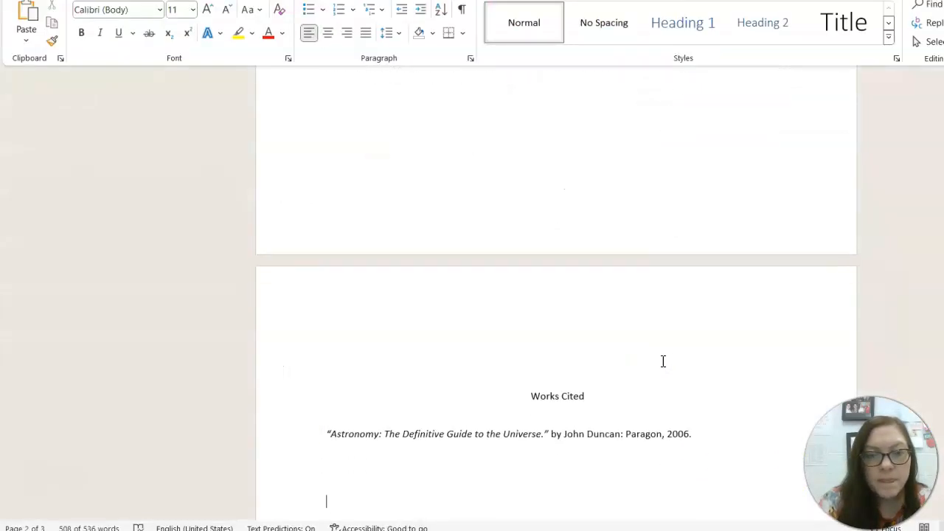
drag(697, 433, 298, 436)
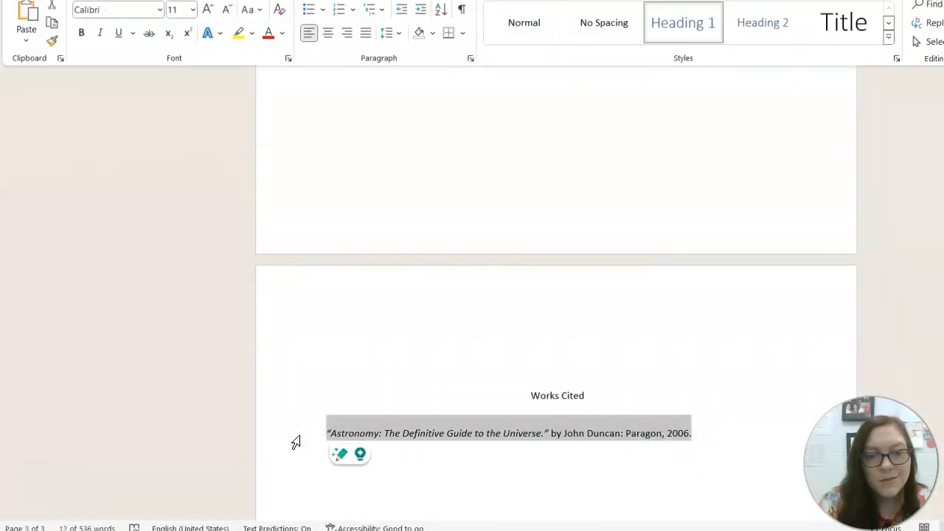
mouse_move(820, 530)
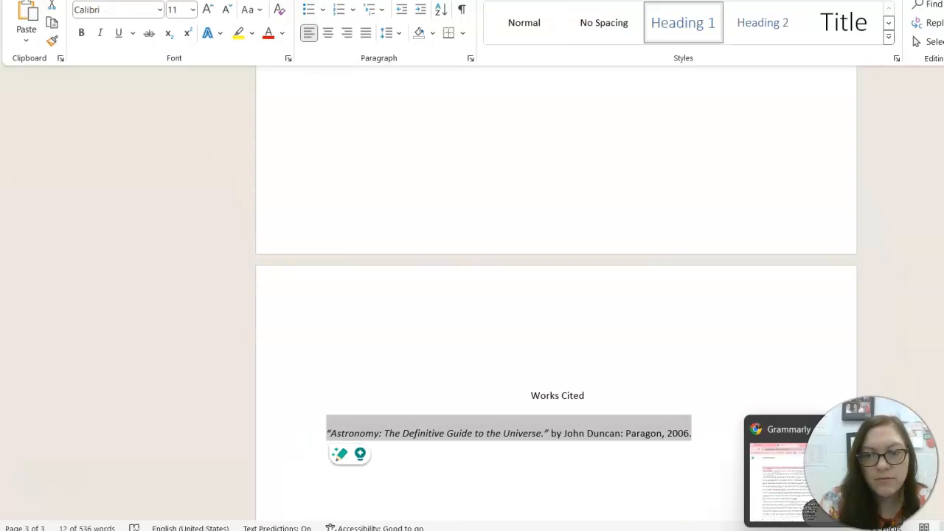
click(810, 509)
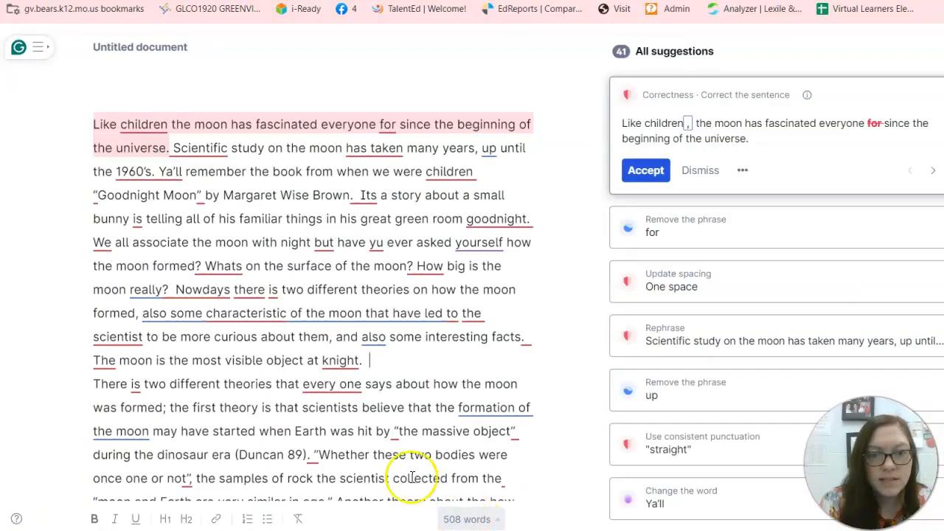
Step: Paste the book citation on its own line below the essay's final paragraph, followed by blank lines
scroll(395, 463, down, 8)
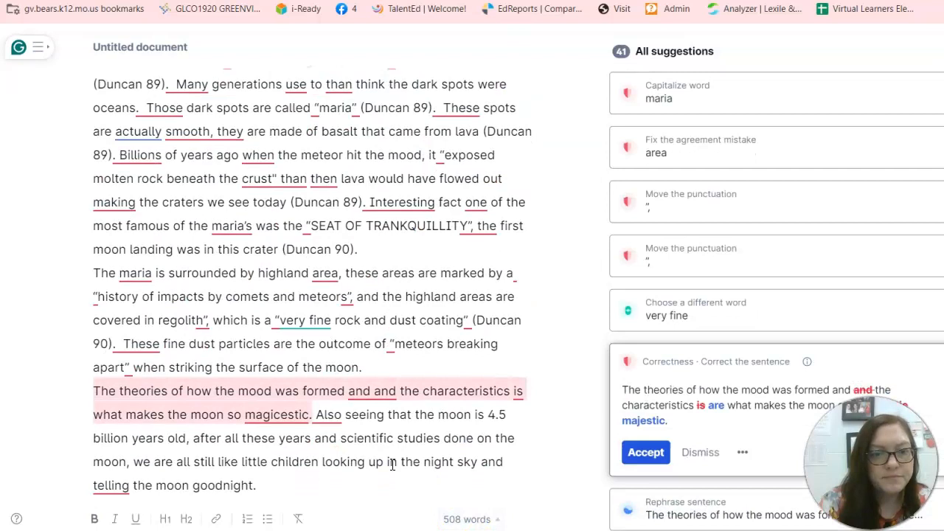
click(347, 483)
key(Return)
key(Return)
key(ctrl+v)
click(285, 476)
key(Return)
key(Return)
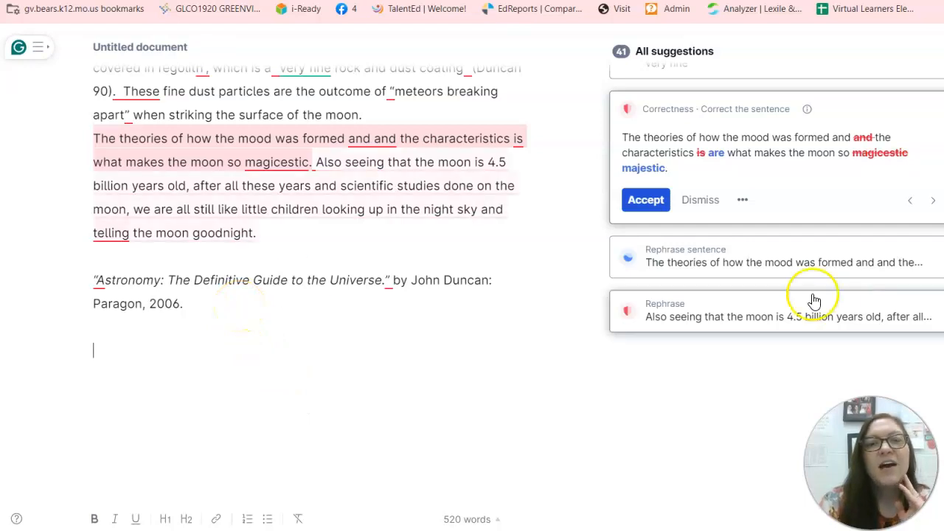
click(565, 316)
Step: Convert all quotation marks to straight style and filter suggestions to Correctness only
scroll(565, 321, up, 6)
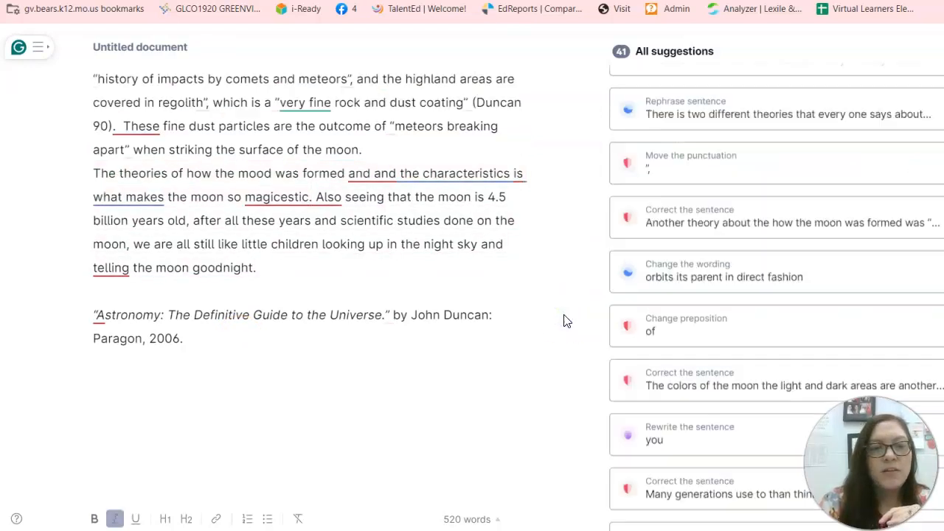
scroll(565, 321, up, 4)
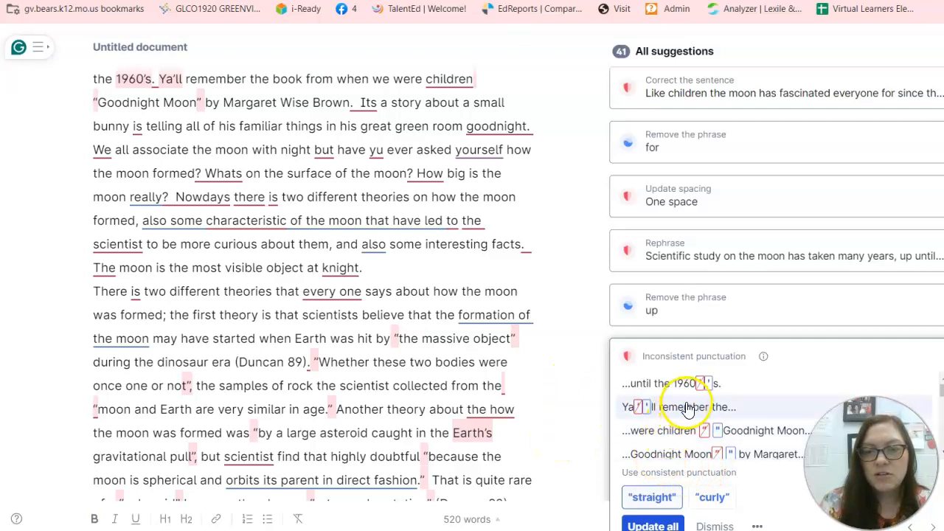
click(649, 522)
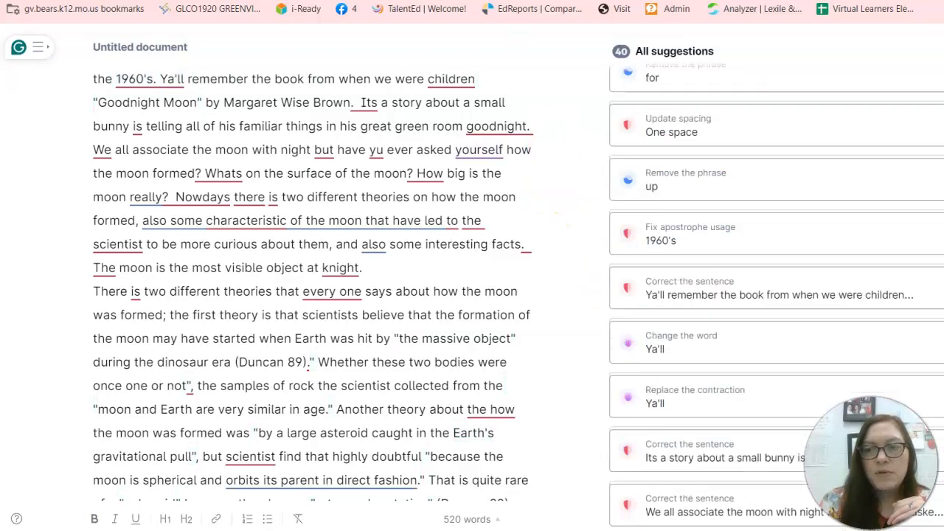
click(943, 148)
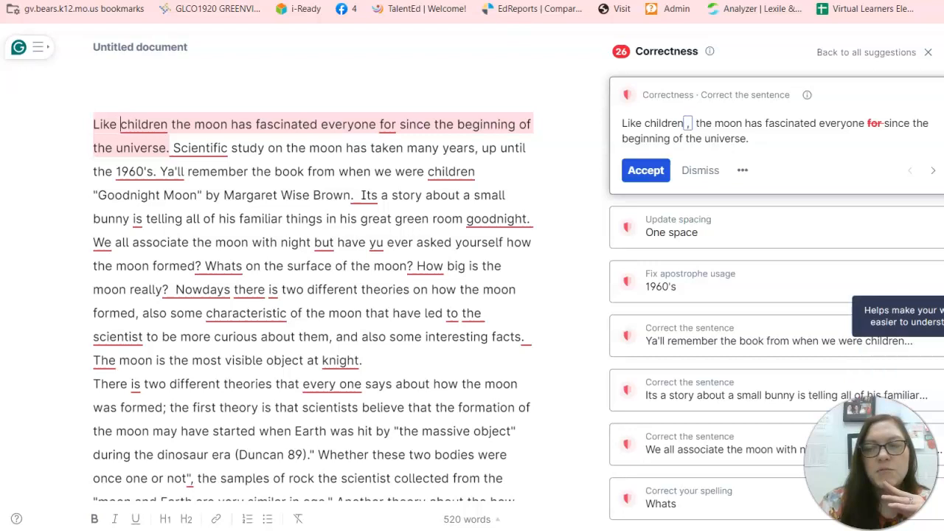
Step: Change 1960's to 1960s, remove the extra space before 'Its', and fix all inconsistent spacing
click(493, 281)
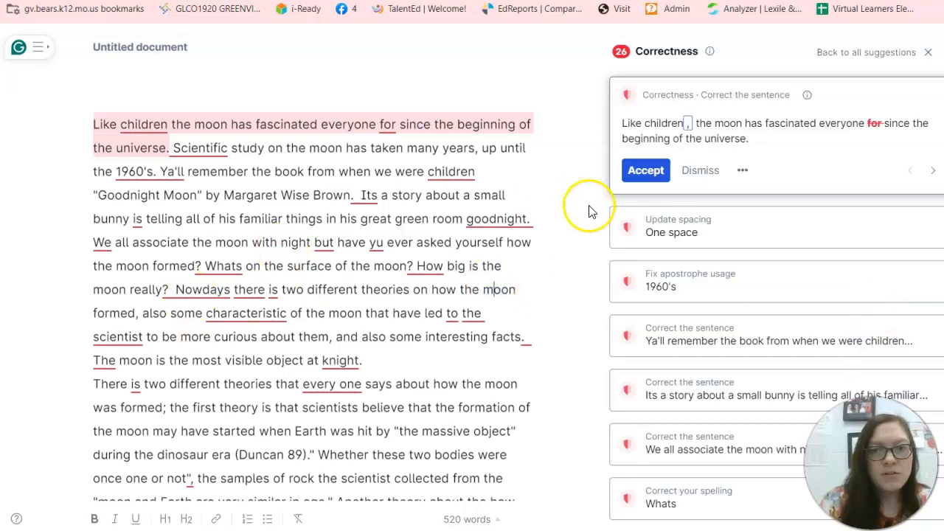
click(699, 277)
click(639, 205)
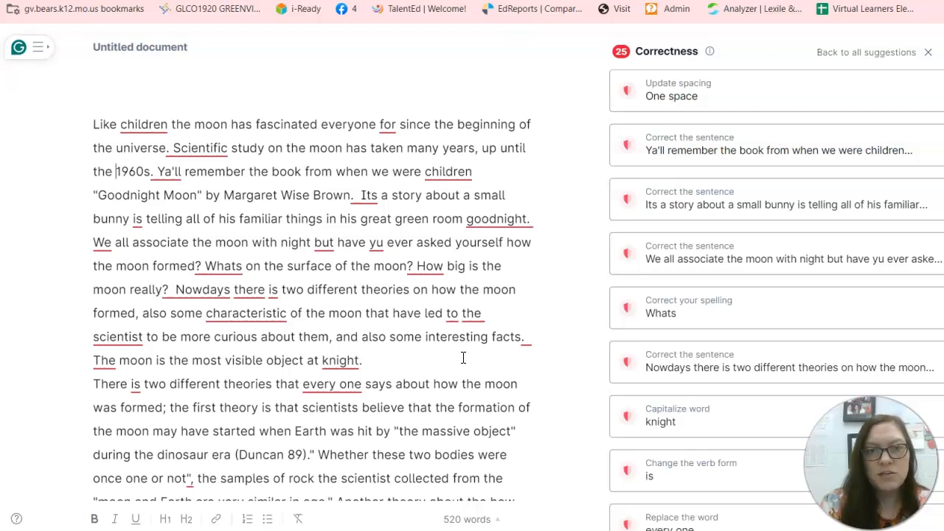
click(359, 198)
key(BackSpace)
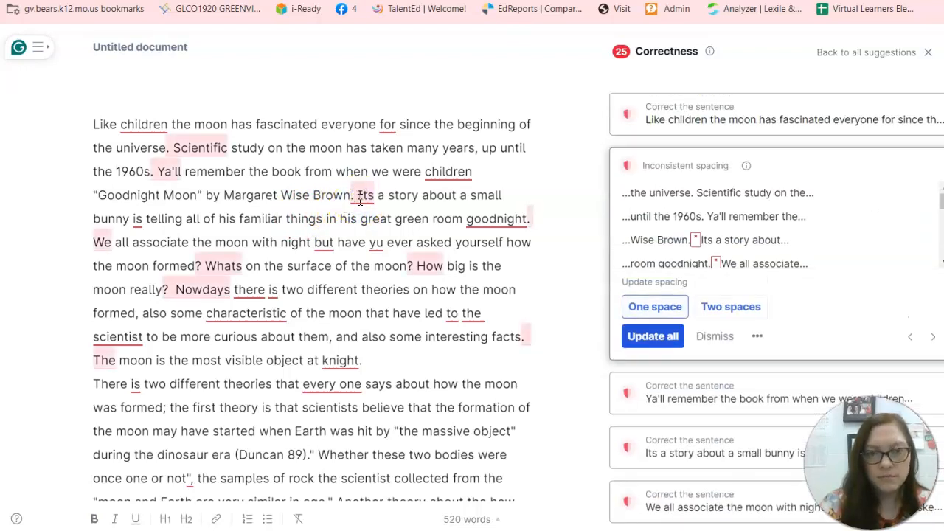
click(359, 263)
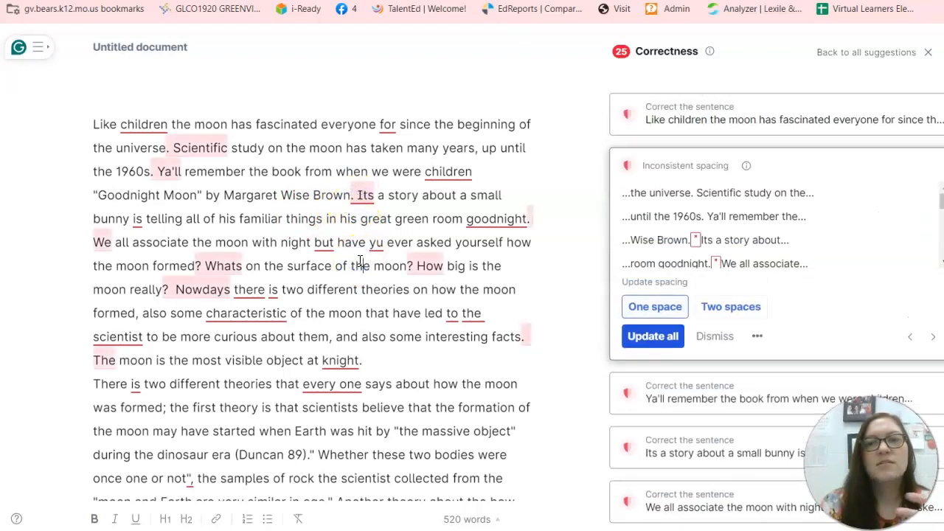
click(653, 337)
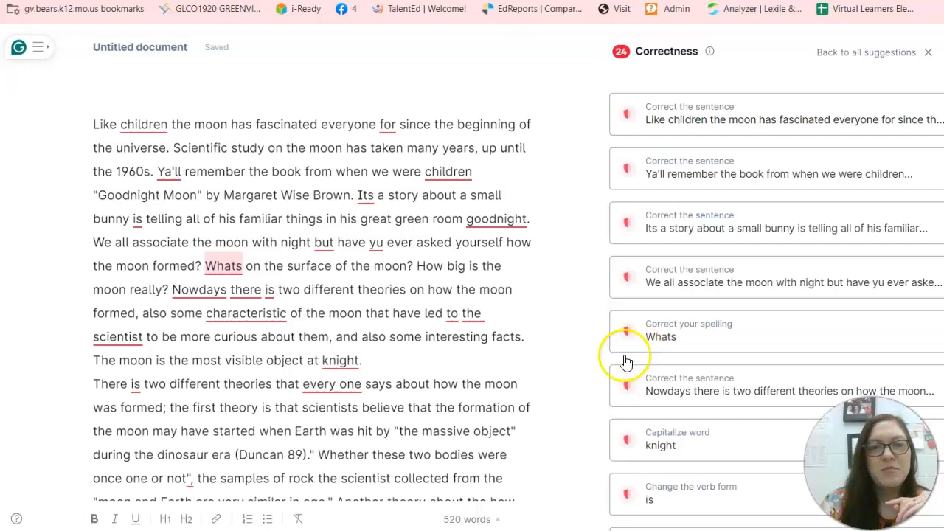
Step: Select the whole essay and citation in Grammarly, then return to Word
click(458, 369)
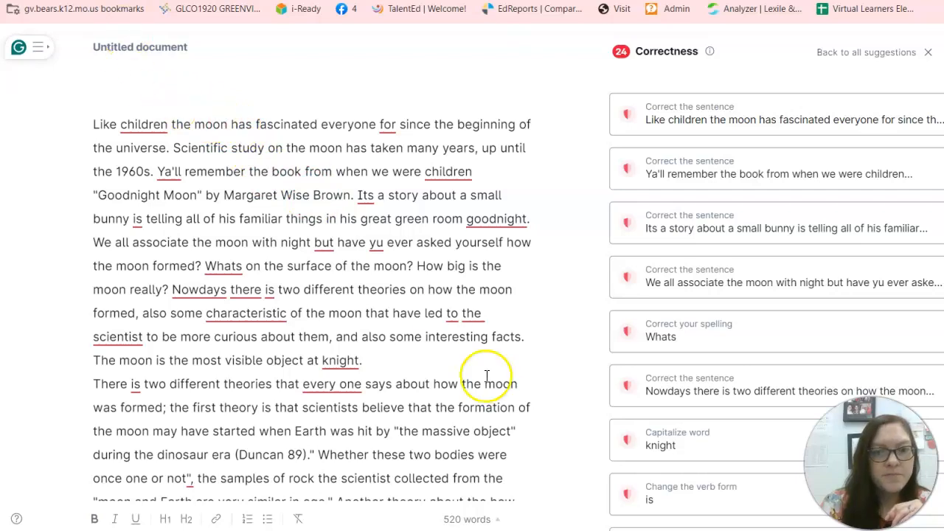
drag(96, 123, 509, 498)
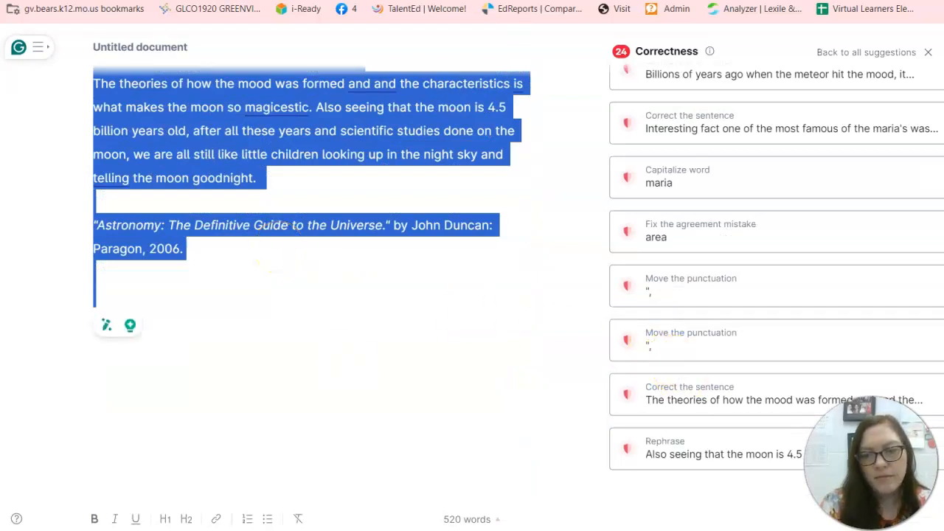
mouse_move(664, 528)
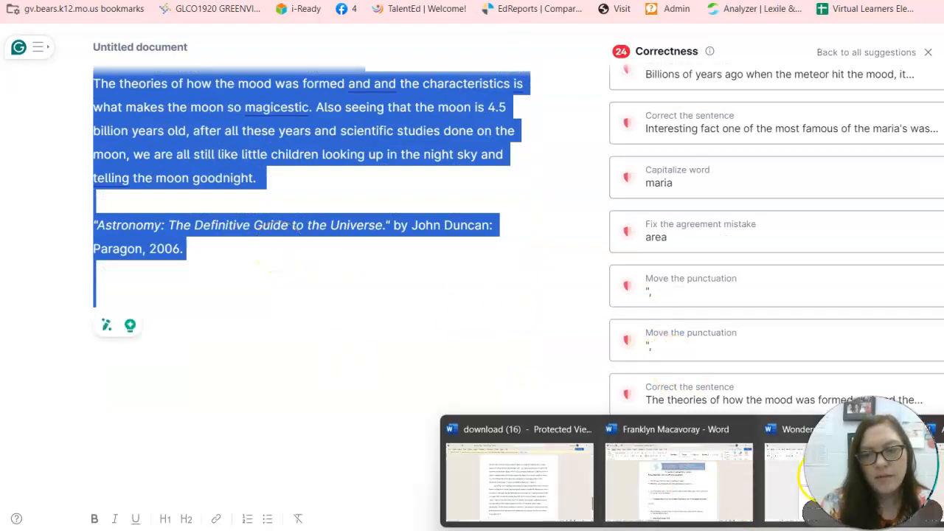
click(694, 487)
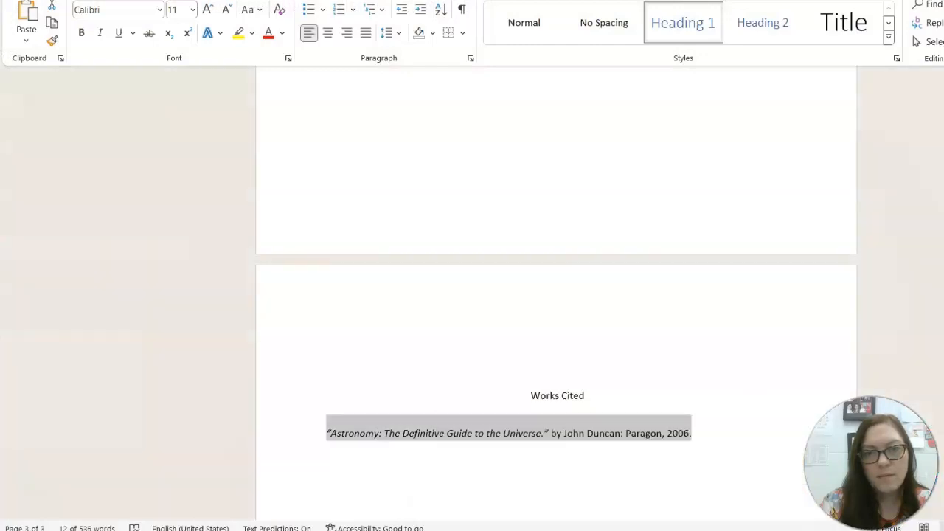
click(674, 346)
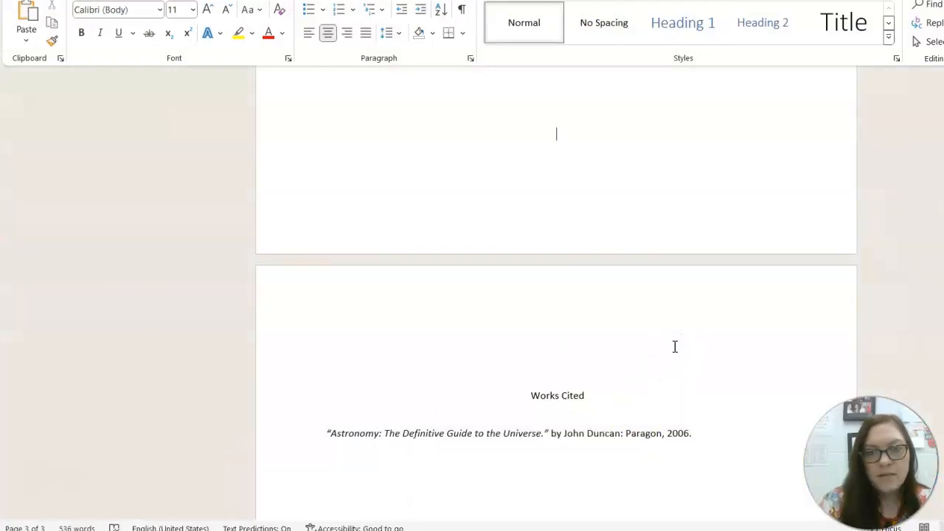
scroll(674, 347, up, 5)
key(Up)
key(Up)
key(Up)
key(Up)
key(Up)
key(Up)
key(Up)
key(Up)
key(Up)
key(Up)
key(Up)
key(Up)
key(Up)
key(Up)
key(Up)
key(Up)
key(Up)
key(Up)
key(Up)
key(Up)
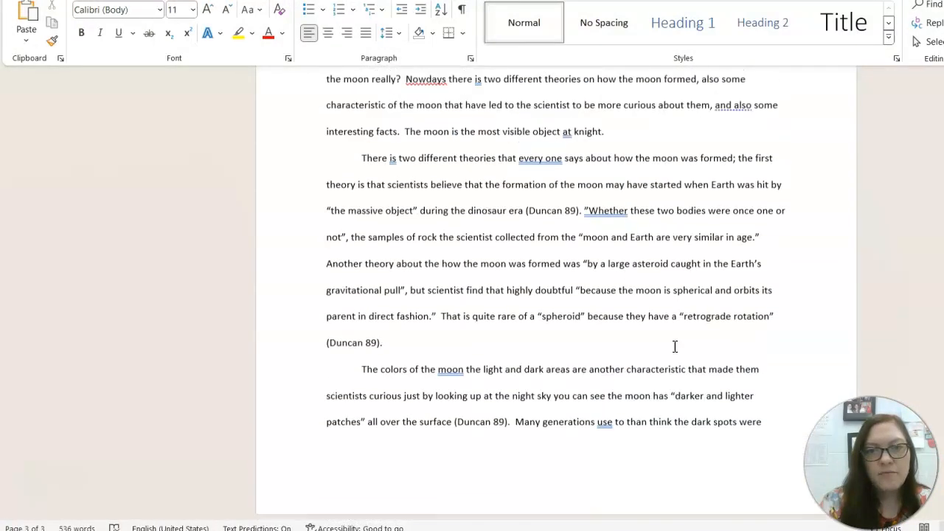
key(Up)
key(Up)
key(Down)
key(Down)
key(Down)
key(Down)
key(Down)
key(Down)
key(Down)
key(Down)
key(Down)
key(Down)
key(Down)
key(Down)
key(Down)
key(Down)
key(Down)
key(Down)
key(Down)
key(Down)
key(Down)
key(Down)
key(Down)
key(Down)
key(Down)
key(Down)
key(Down)
key(Down)
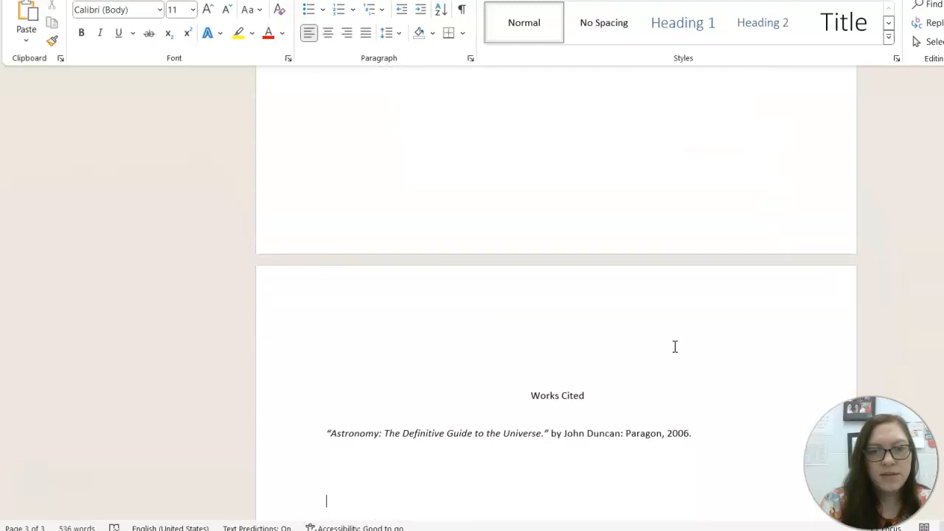
click(701, 438)
click(303, 433)
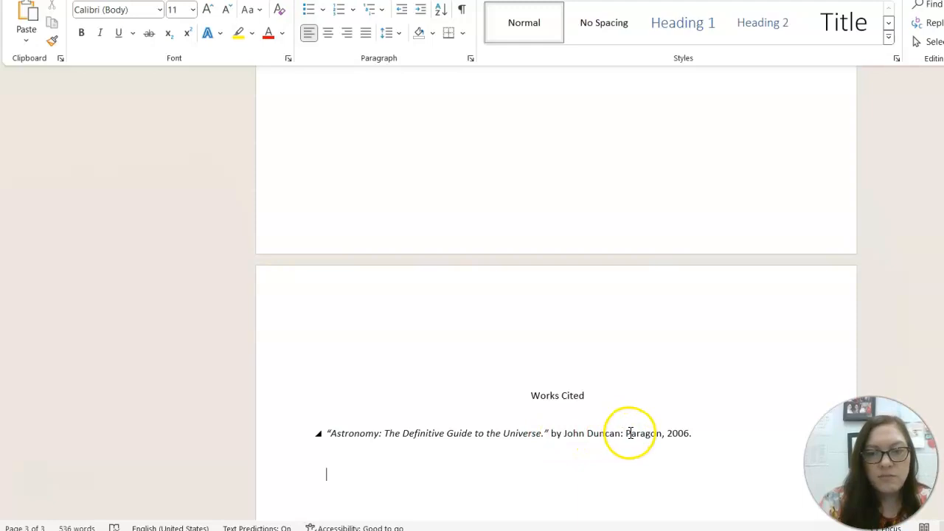
Step: Below the old citation, start a new non-italic line reading 'Duncan, J.'
click(714, 434)
key(Return)
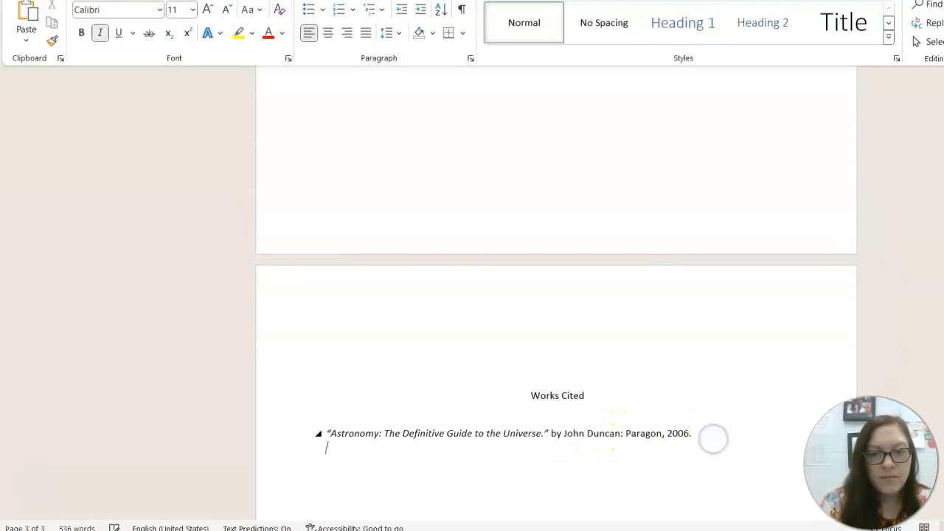
key(Return)
text(Dun)
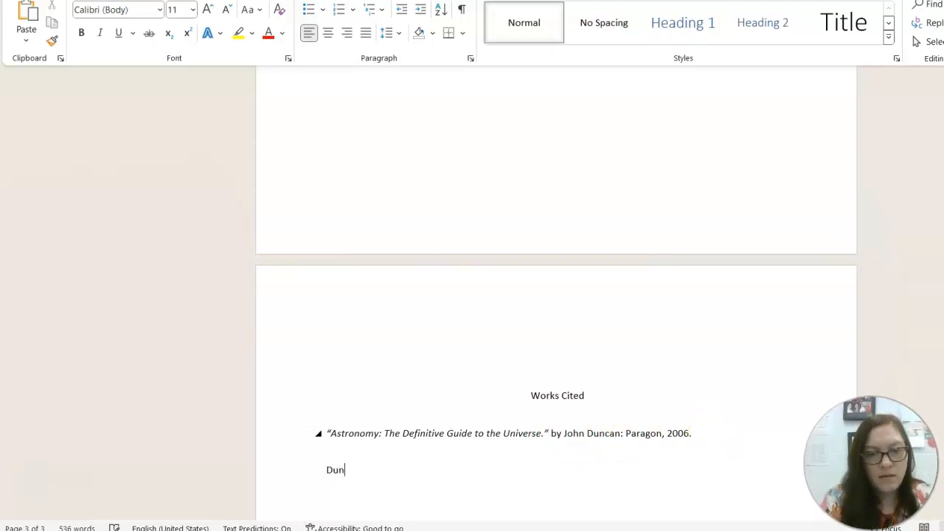
text(can, J)
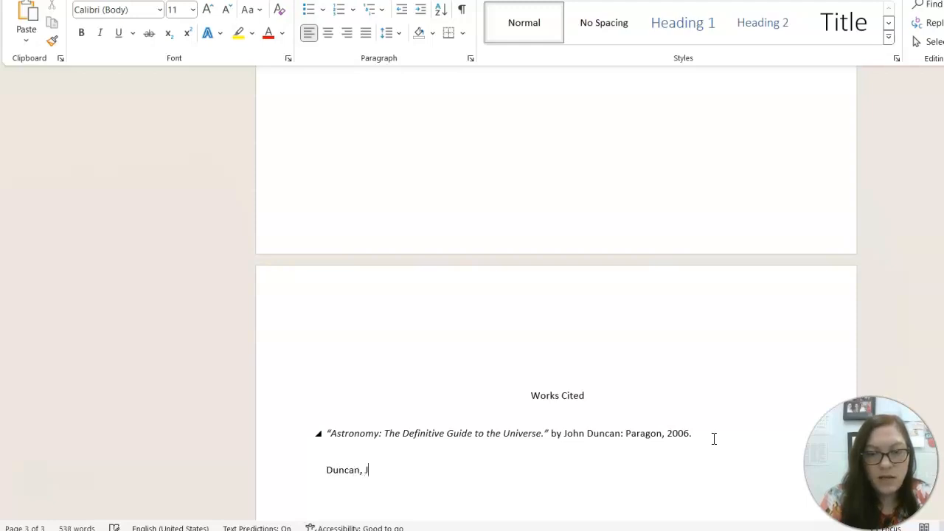
text(.)
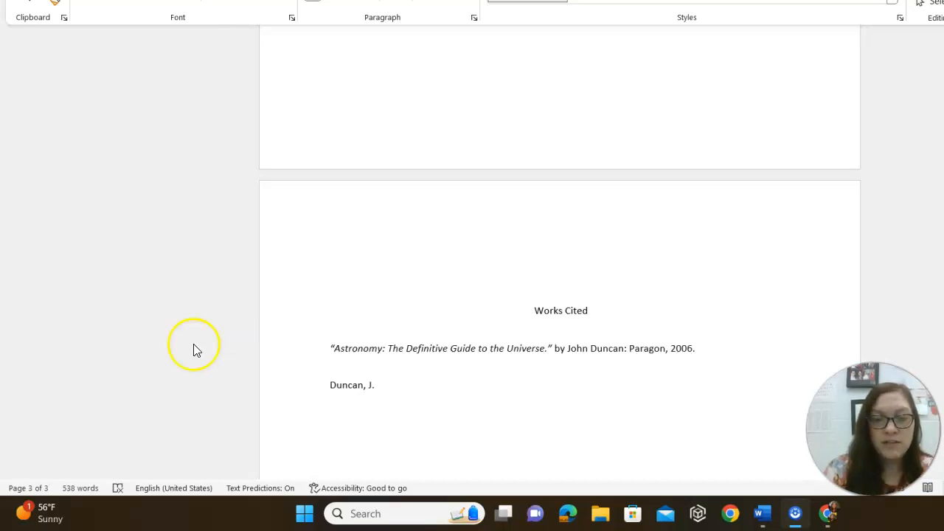
Step: Bring up the Google results and open the Purdue OWL MLA books guide
click(828, 513)
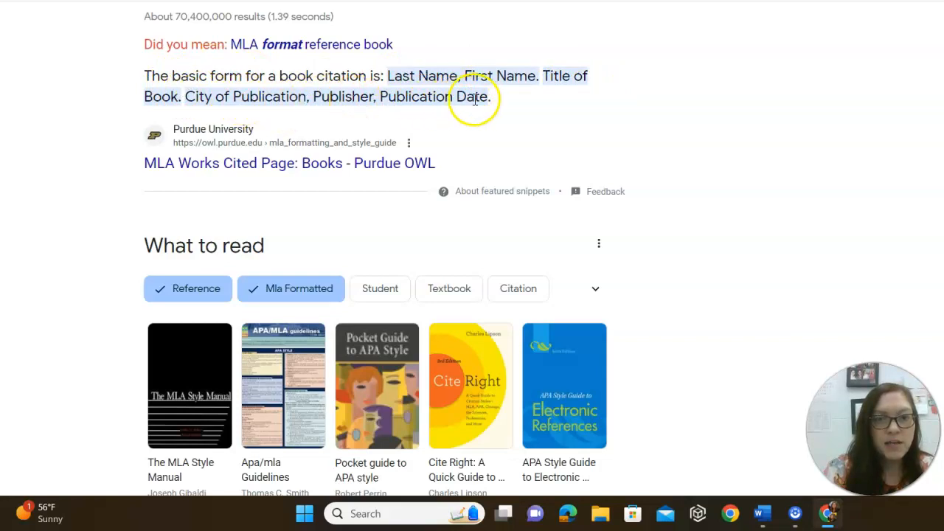
click(294, 164)
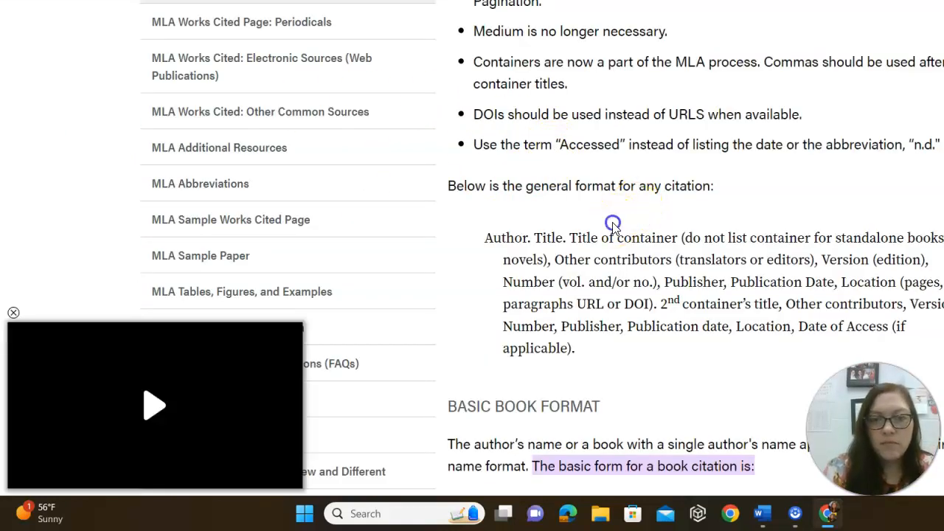
Step: Scroll the Purdue OWL page and examine the general MLA book citation format
scroll(614, 222, down, 1)
scroll(613, 222, down, 3)
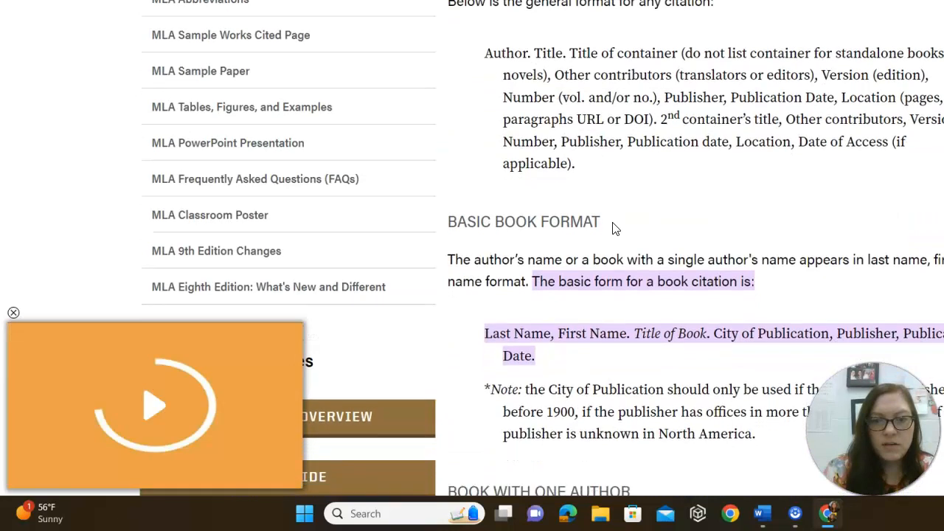
drag(685, 3, 723, 0)
drag(674, 235, 616, 220)
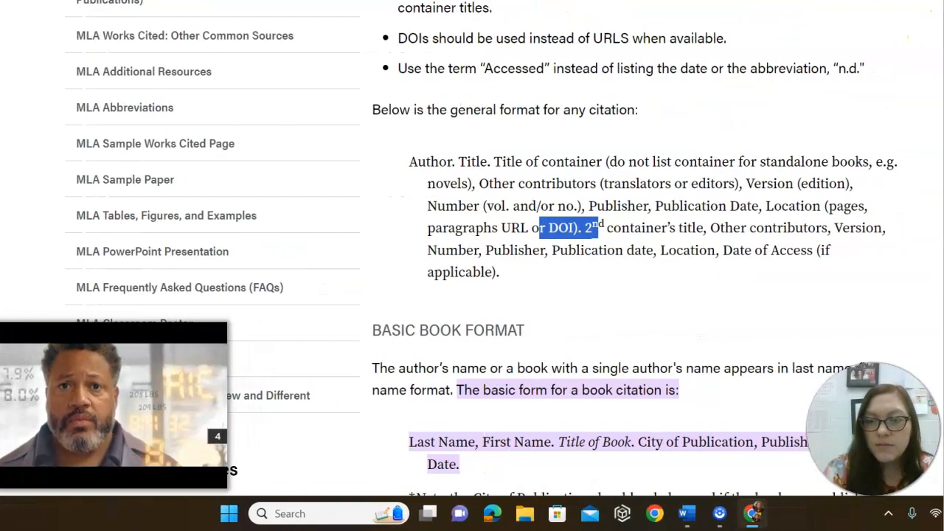
click(787, 158)
Step: Select the Gleick one-author example, 'Chaos: Making a New Science', under Book With One Author
scroll(791, 162, down, 3)
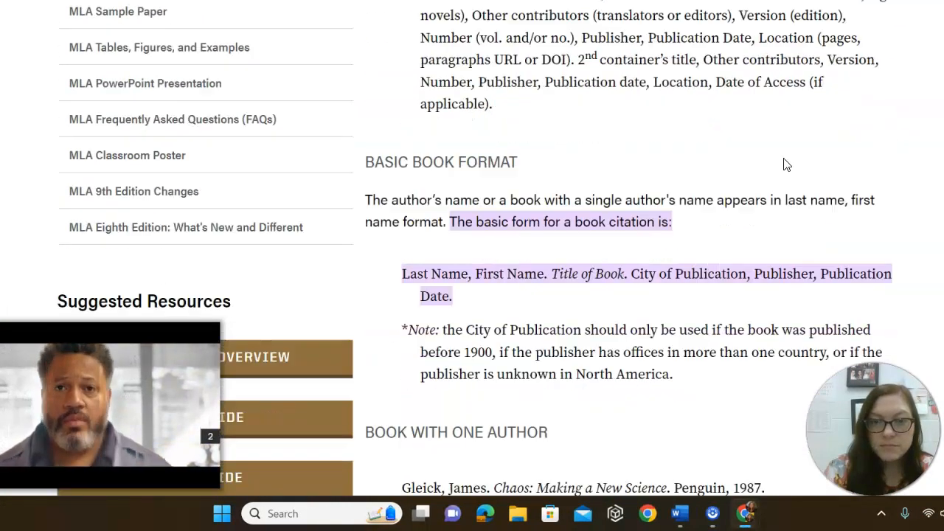
scroll(787, 164, down, 3)
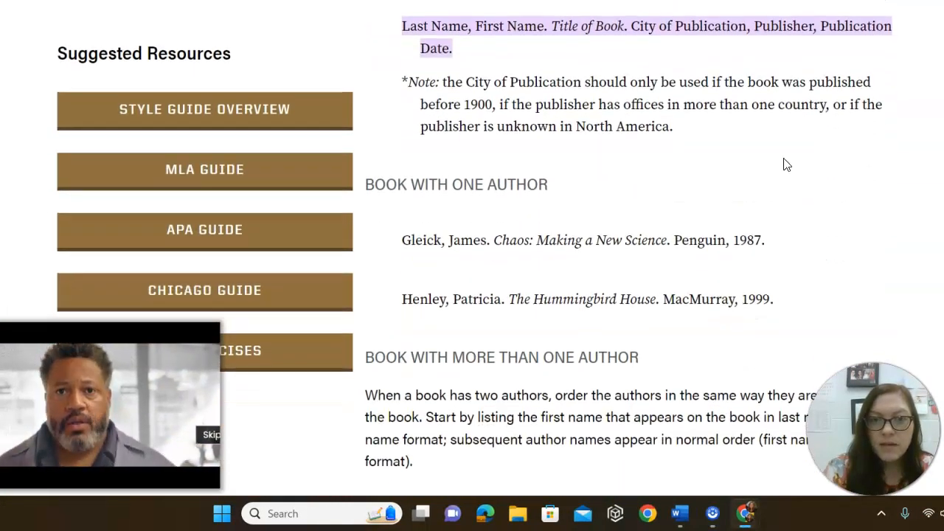
scroll(787, 165, down, 2)
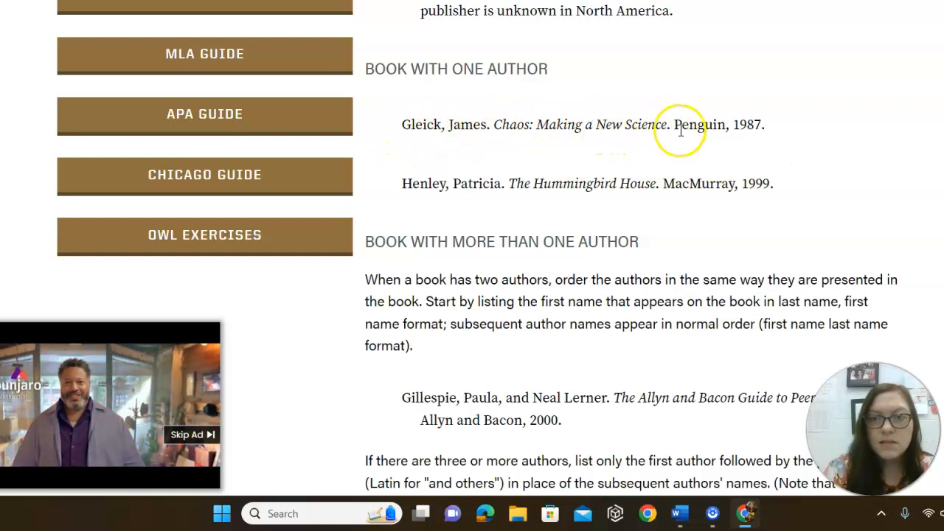
drag(770, 127, 402, 125)
key(ctrl+c)
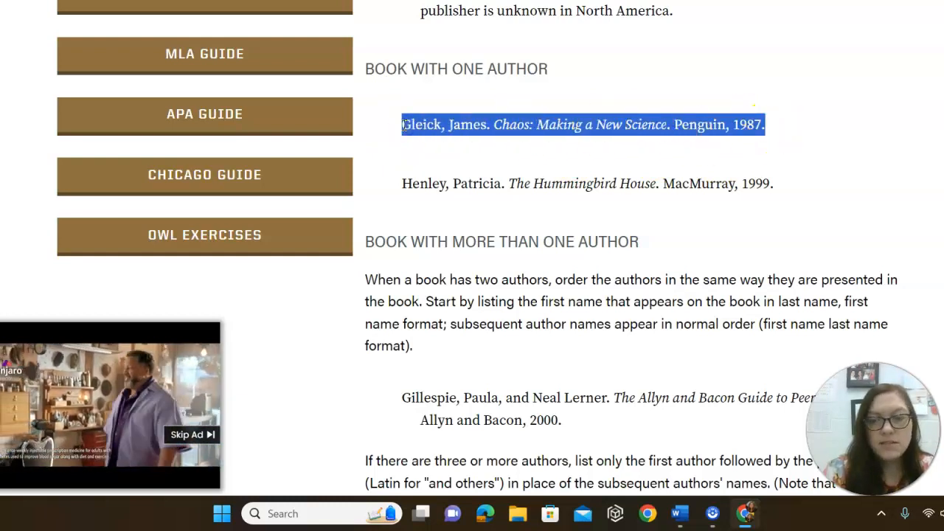
click(681, 516)
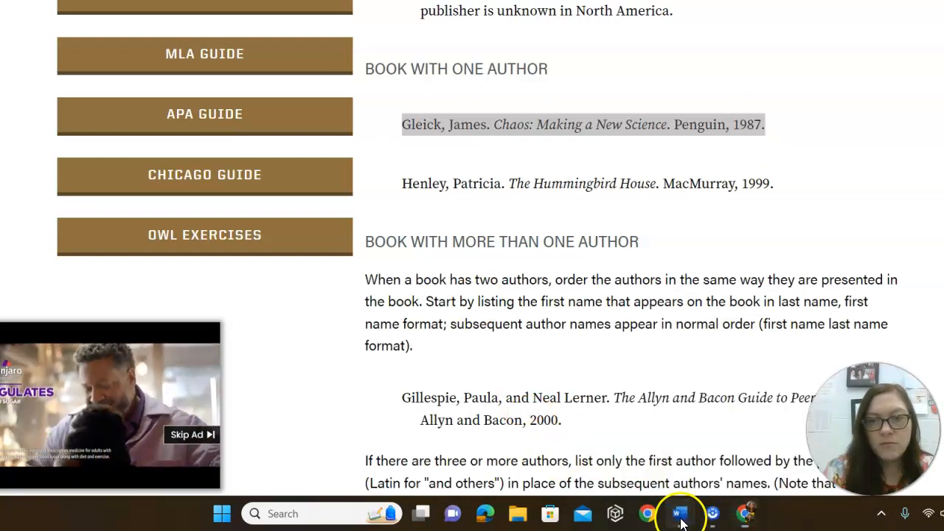
Step: Paste the copied Gleick citation onto the Works Cited page over the Duncan, J. line
click(708, 468)
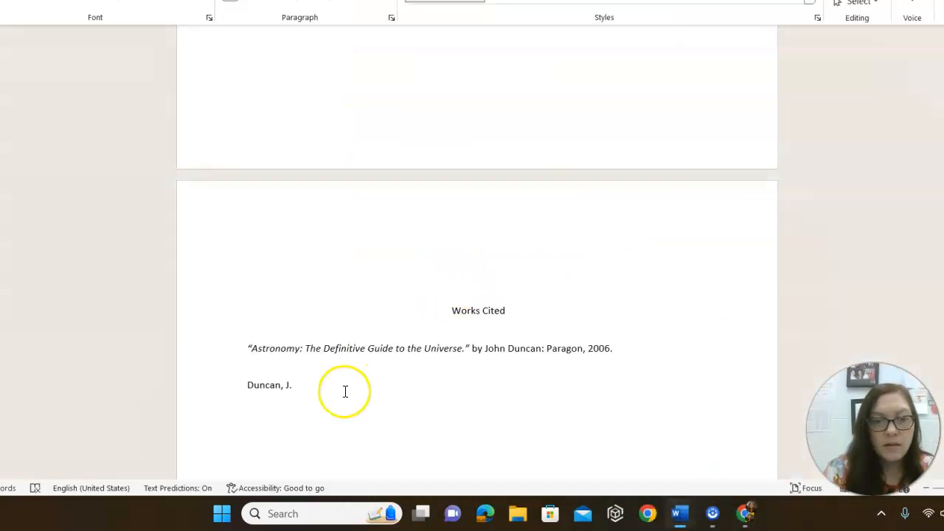
drag(338, 392, 238, 384)
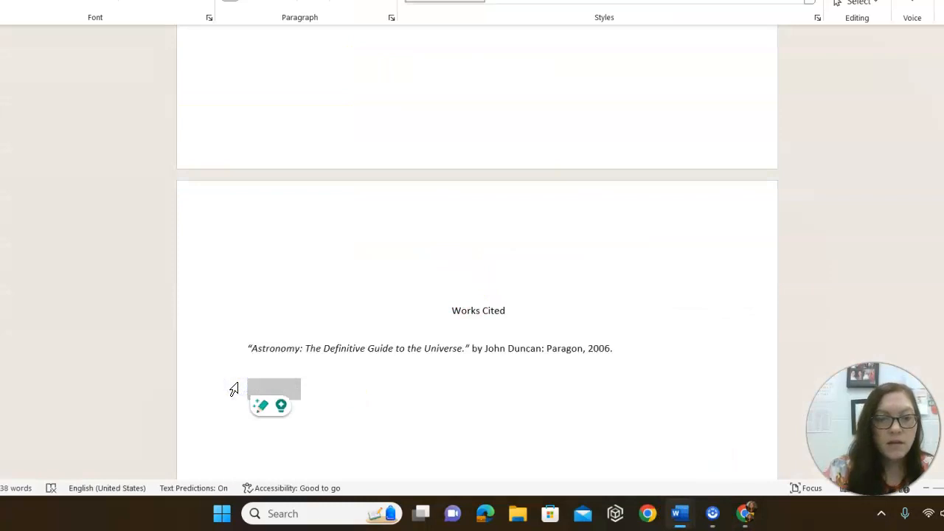
key(ctrl+v)
click(280, 398)
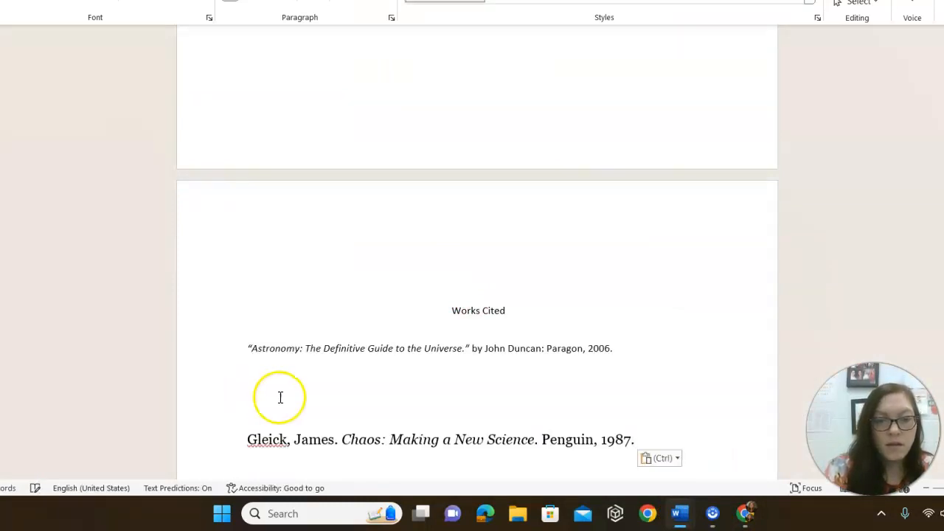
click(277, 397)
Step: Replace the formatted Gleick paste with a plain-text copy using Keep Text Only
double_click(254, 440)
shift+click(620, 441)
key(ctrl+c)
double_click(619, 441)
key(BackSpace)
drag(620, 443, 220, 444)
key(BackSpace)
right_click(262, 435)
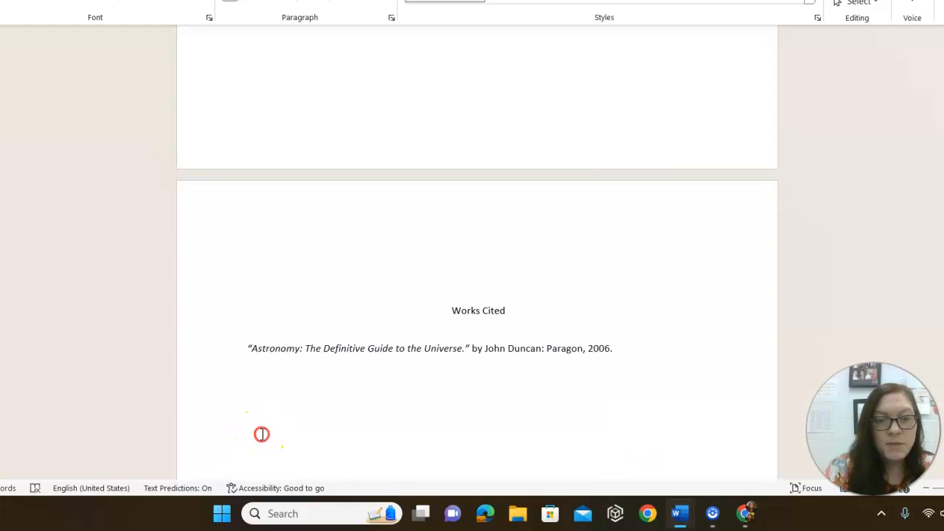
click(343, 246)
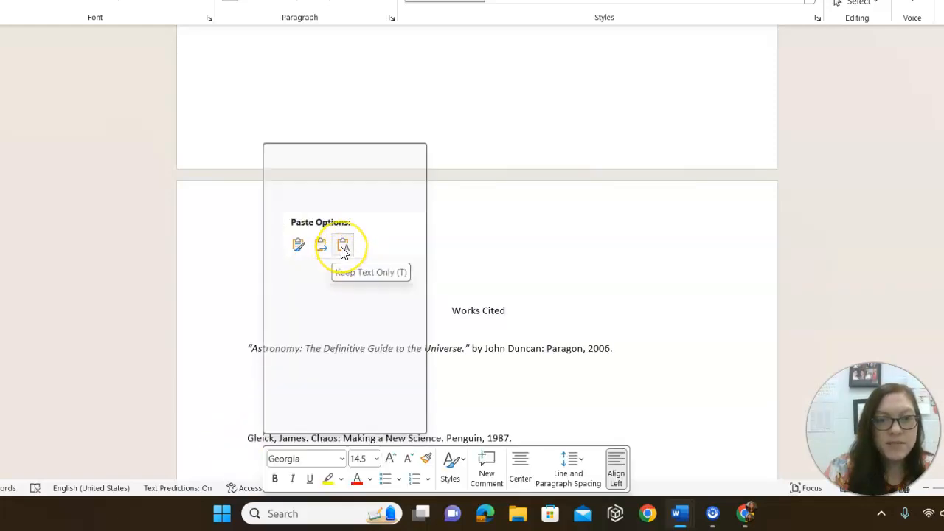
Step: Begin the MLA Duncan entry above Gleick: 'Duncan, John. Astronomy'
click(279, 420)
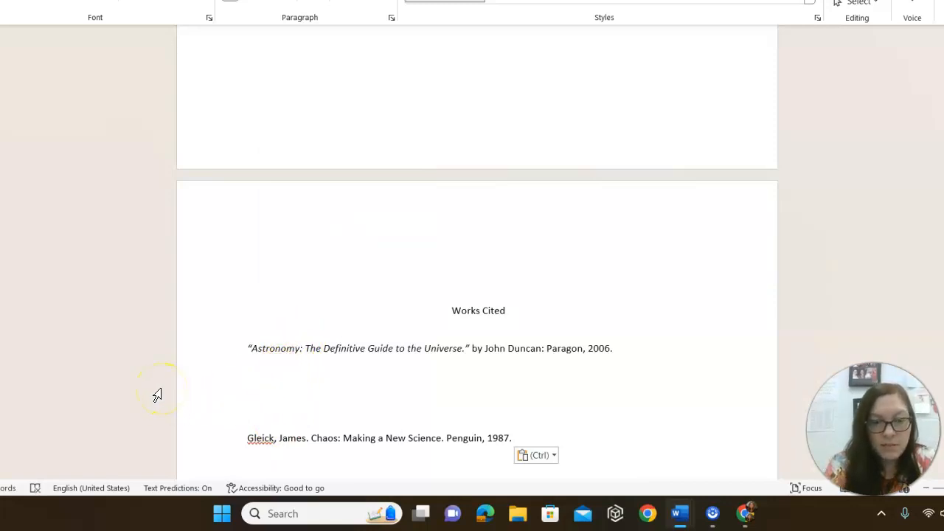
text(Duncan, Joh)
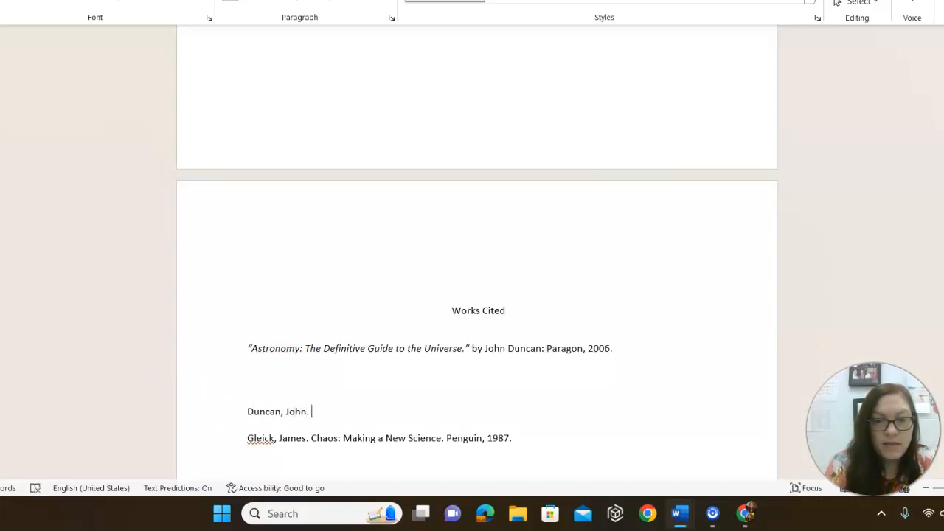
text(n. Astronom)
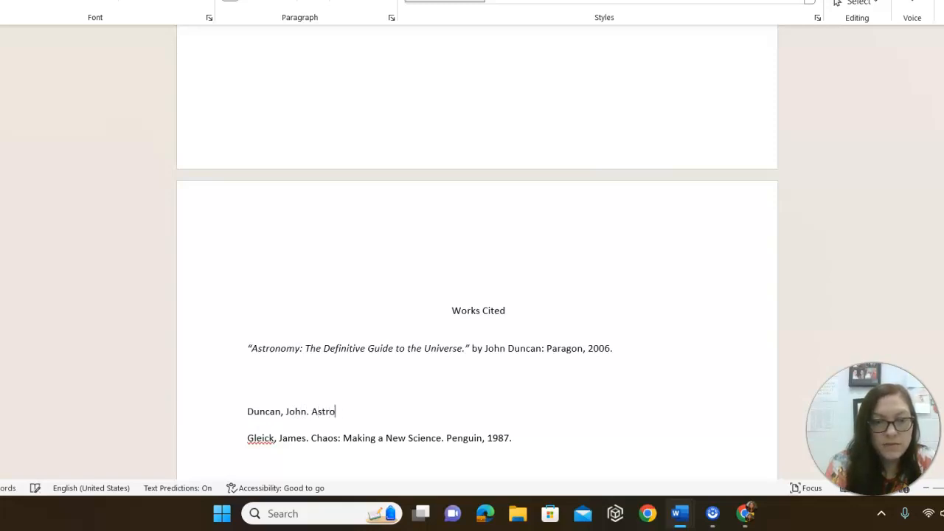